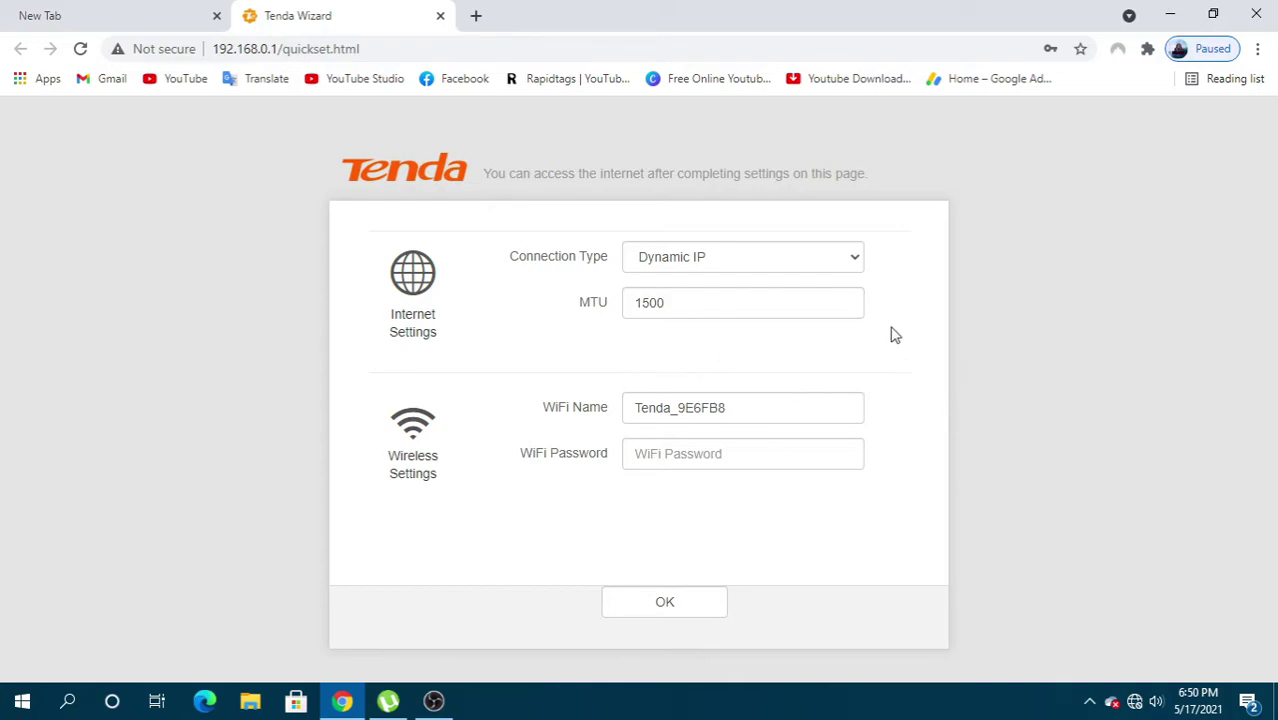
Set the wizard's connection type to PPPoE so the ISP login fields appear
click(855, 259)
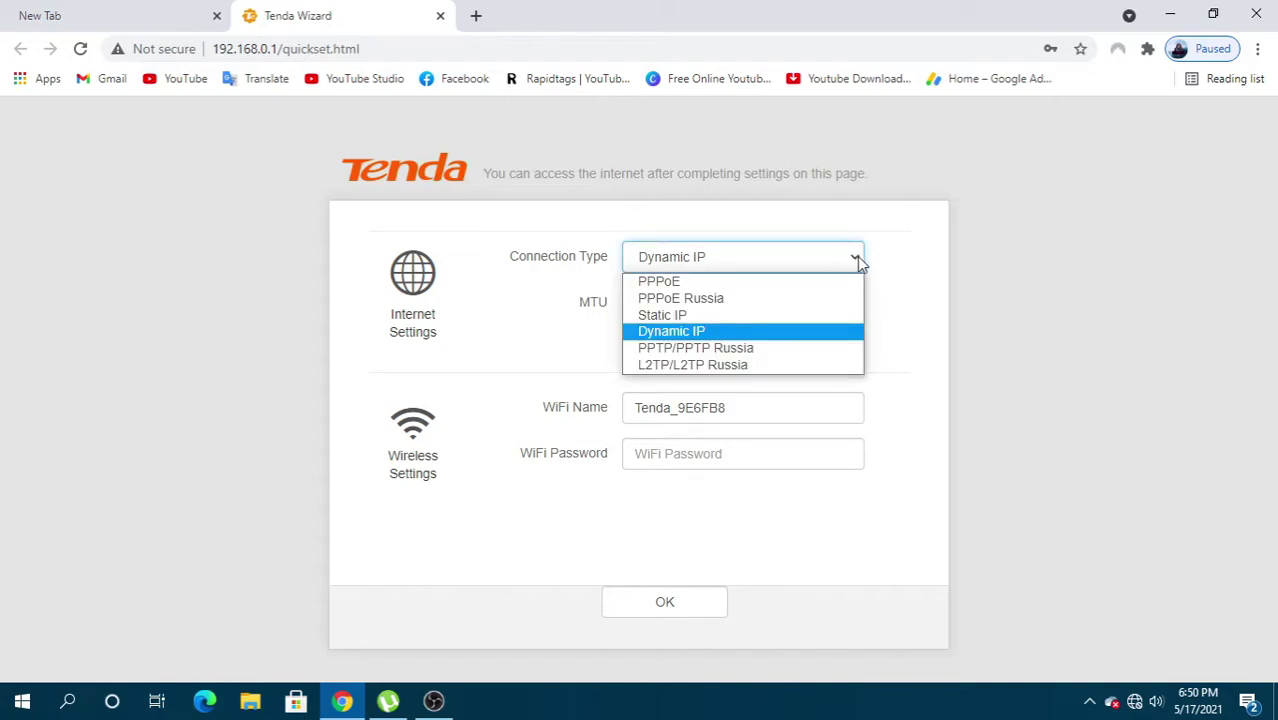
click(729, 283)
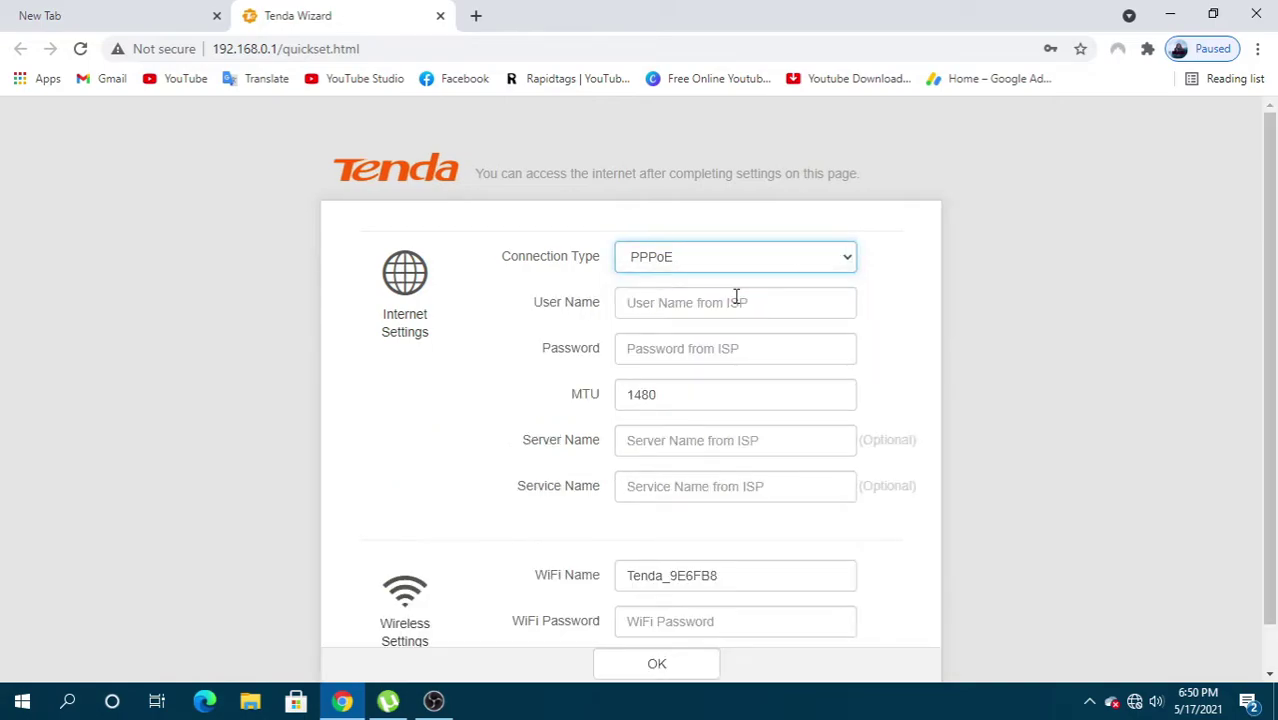
scroll(840, 345, down, 1)
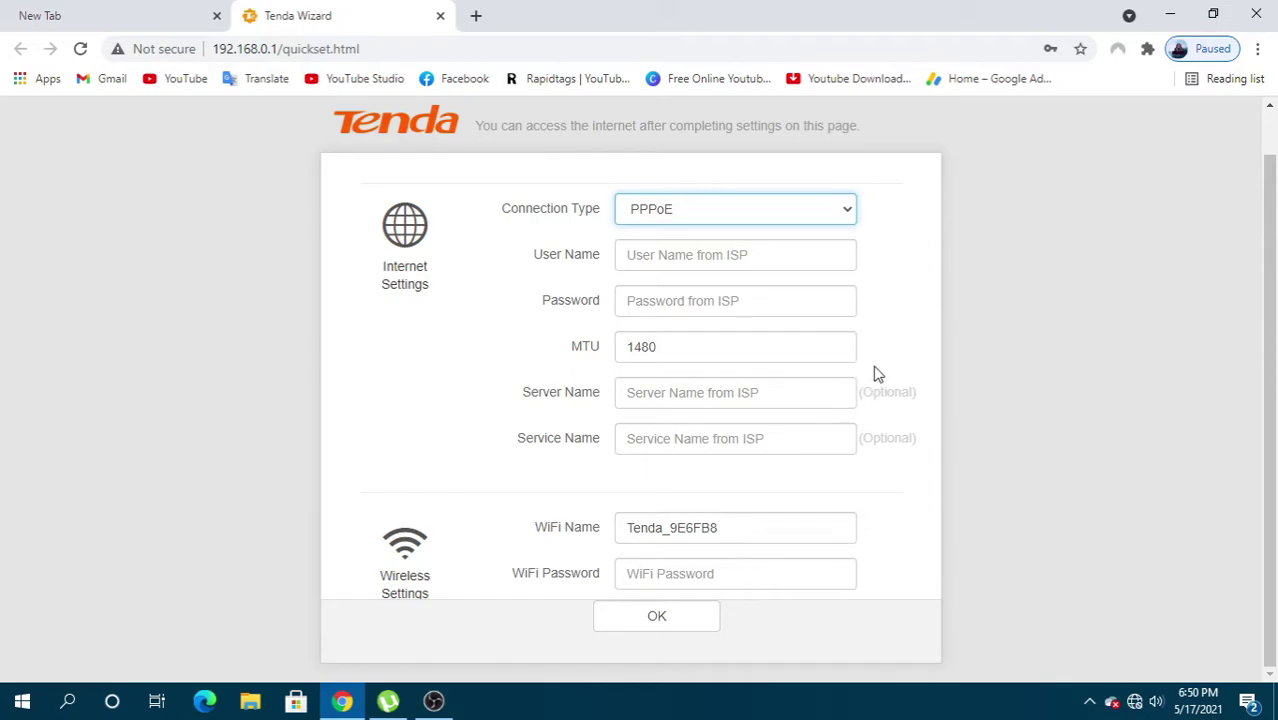
Enter the ISP-provided PPPoE user name and password in the wizard fields
click(676, 257)
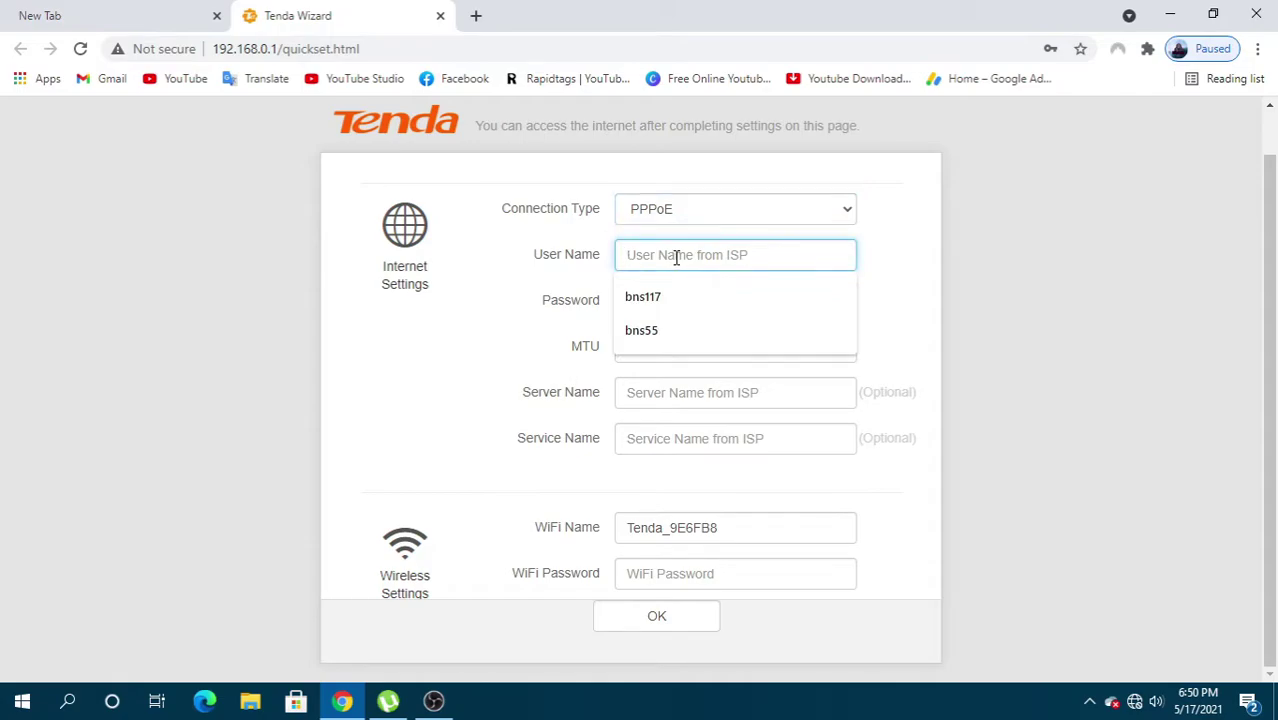
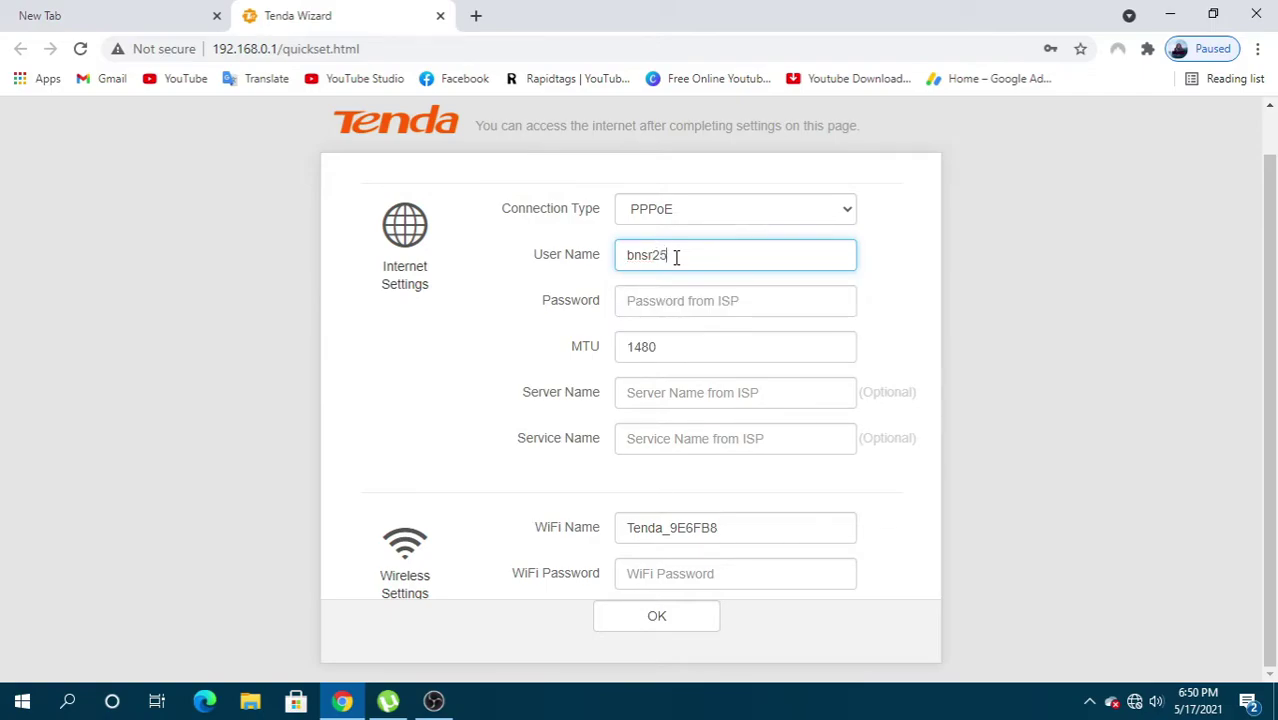
click(682, 304)
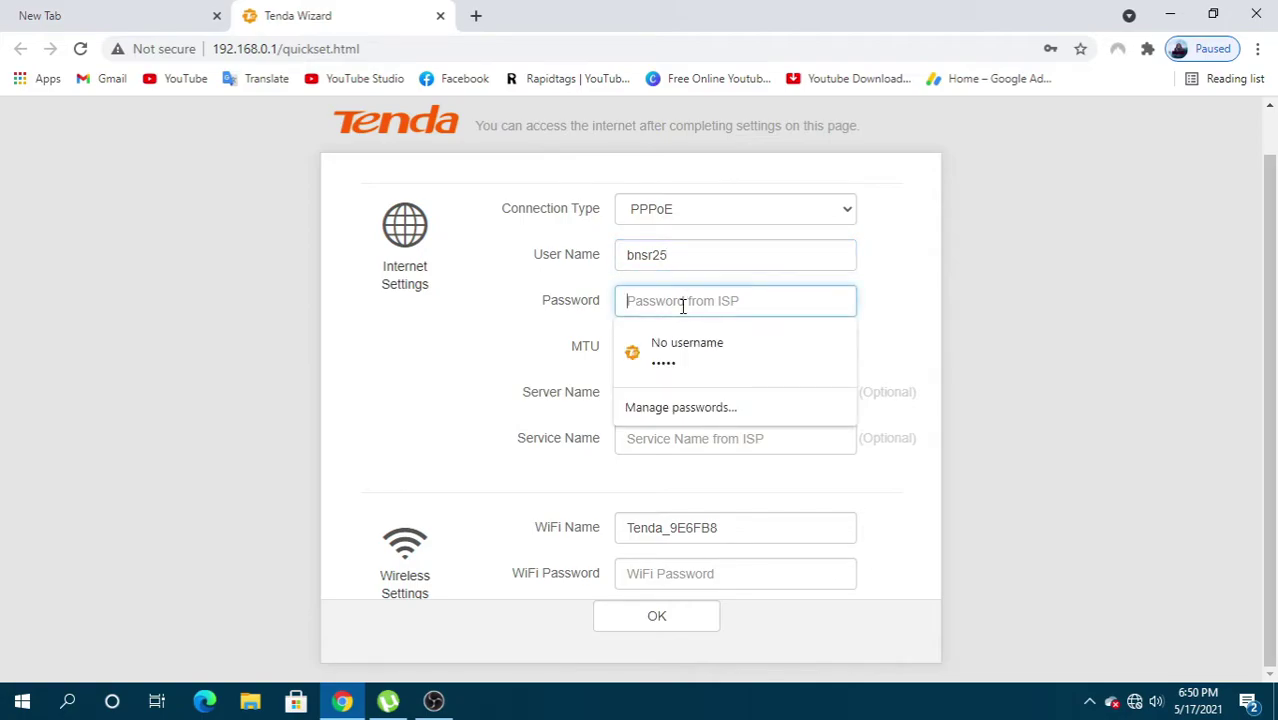
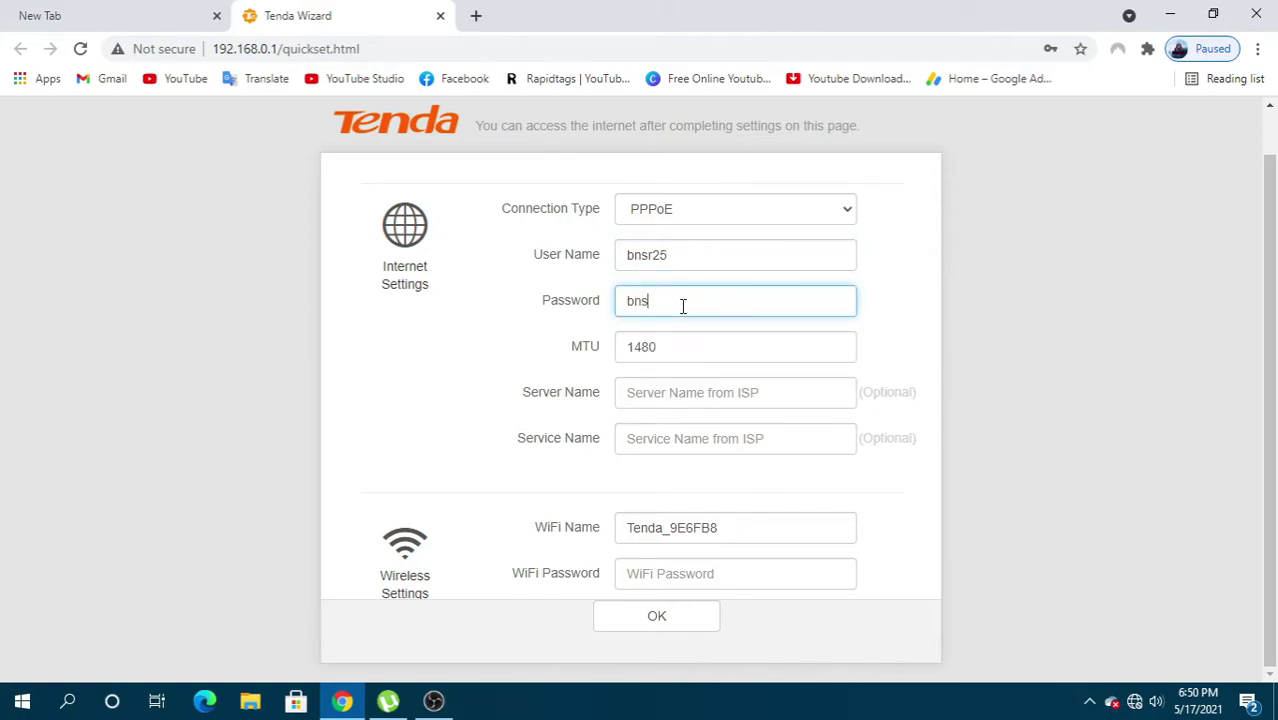
Replace the default WiFi name Tenda_9E6FB8 with a new network name and enter a WiFi password
drag(522, 534, 603, 547)
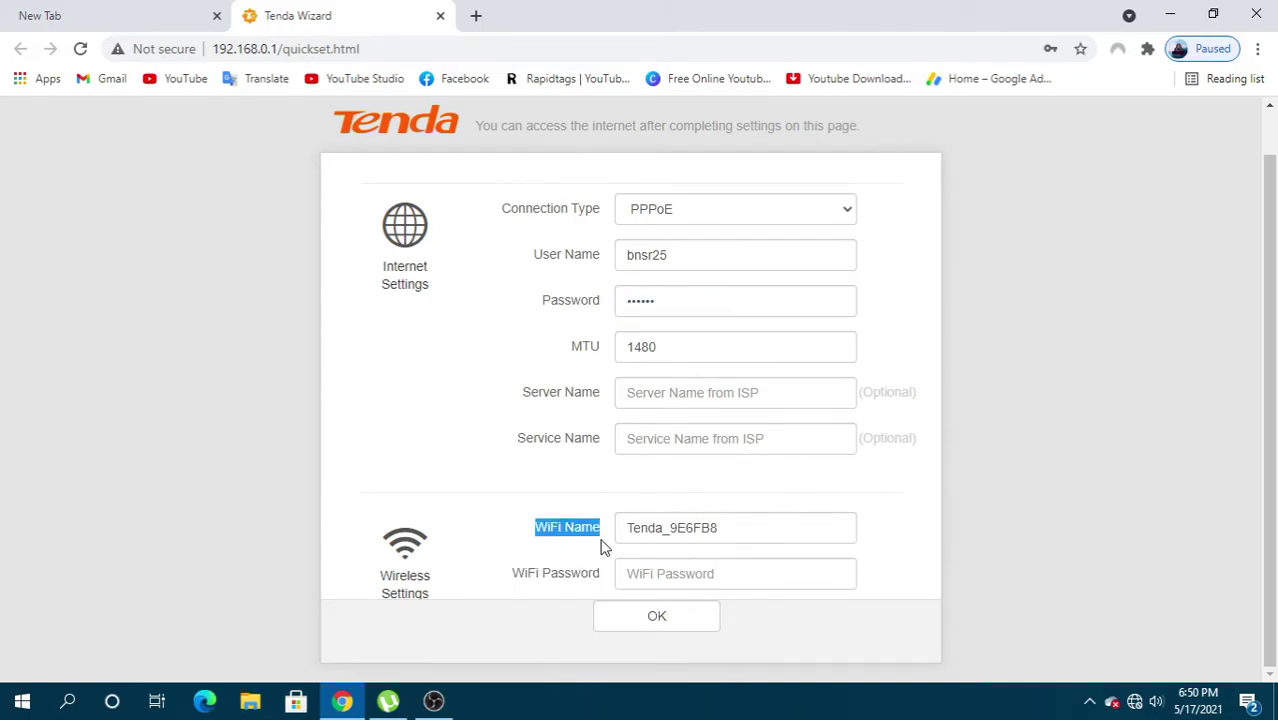
drag(726, 539, 528, 533)
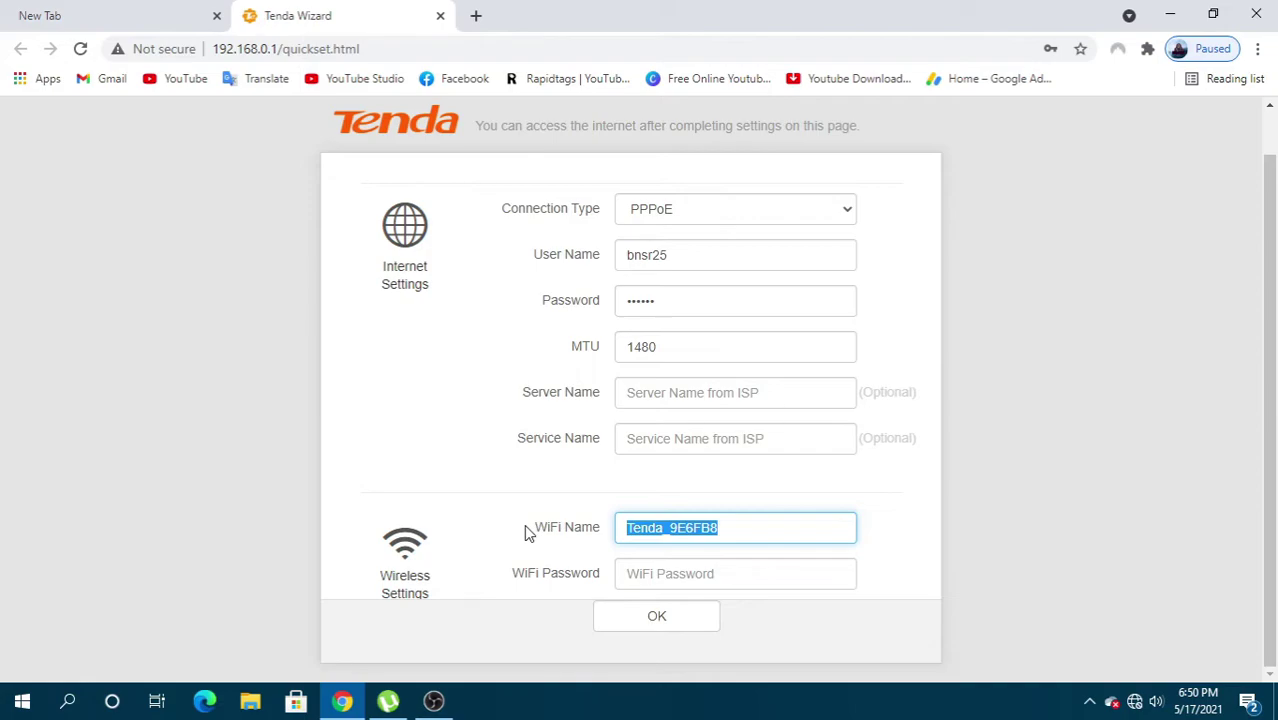
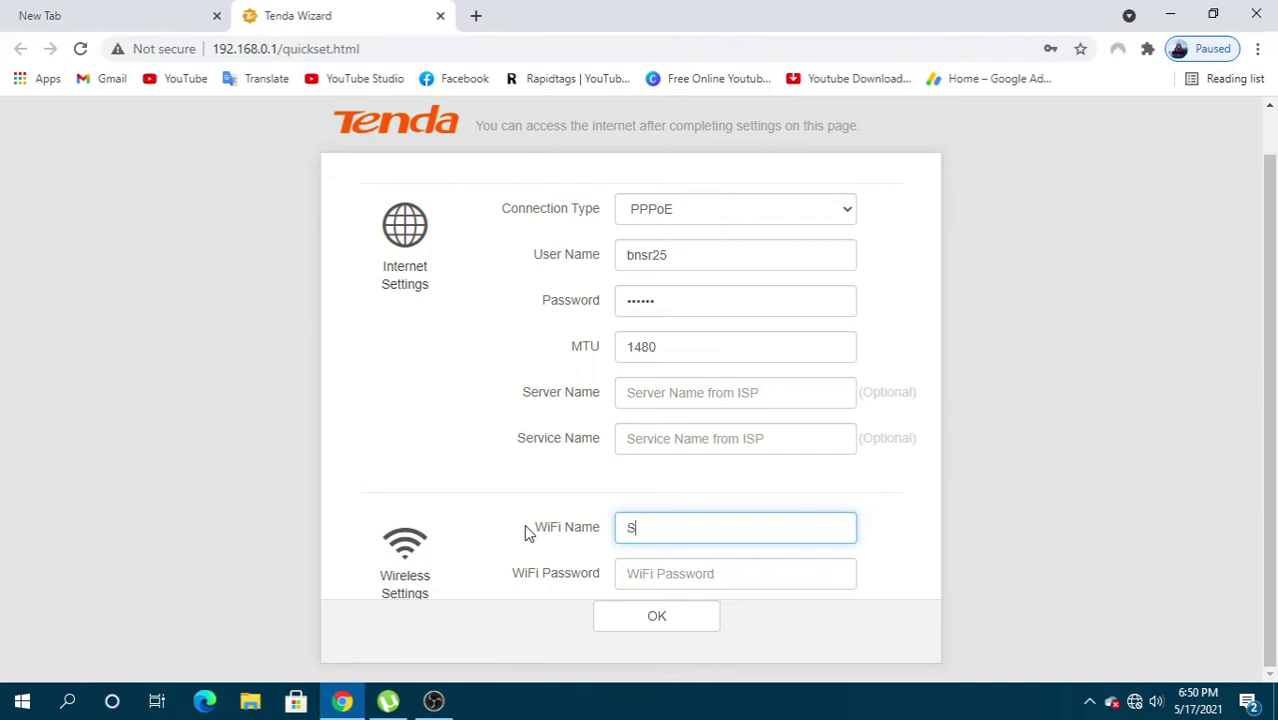
click(754, 575)
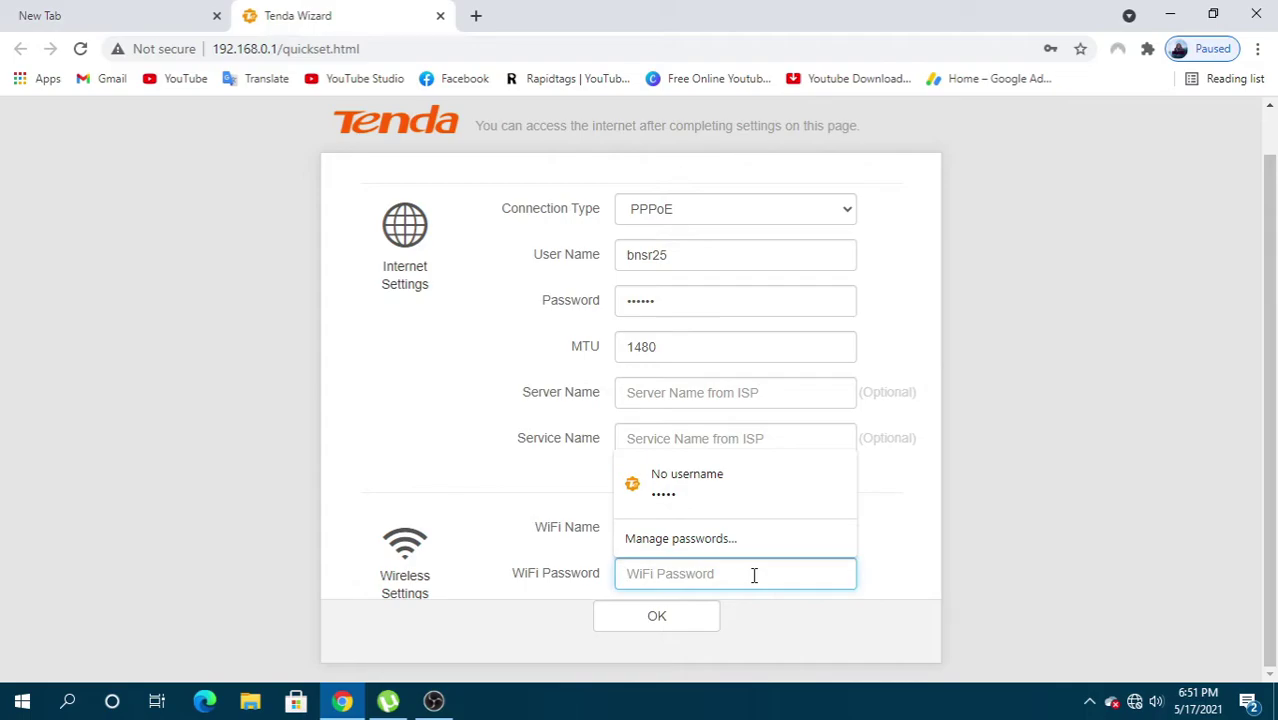
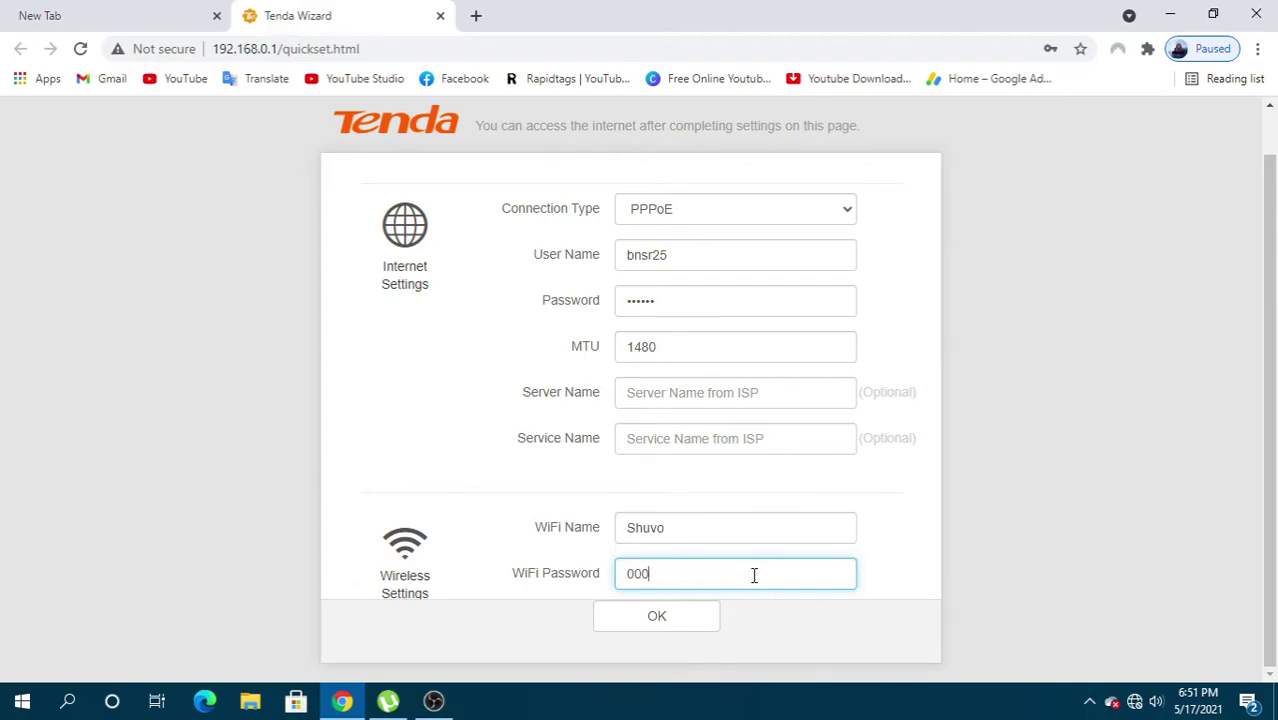
Save the quick-setup settings and dismiss Chrome's save-password popup
click(497, 577)
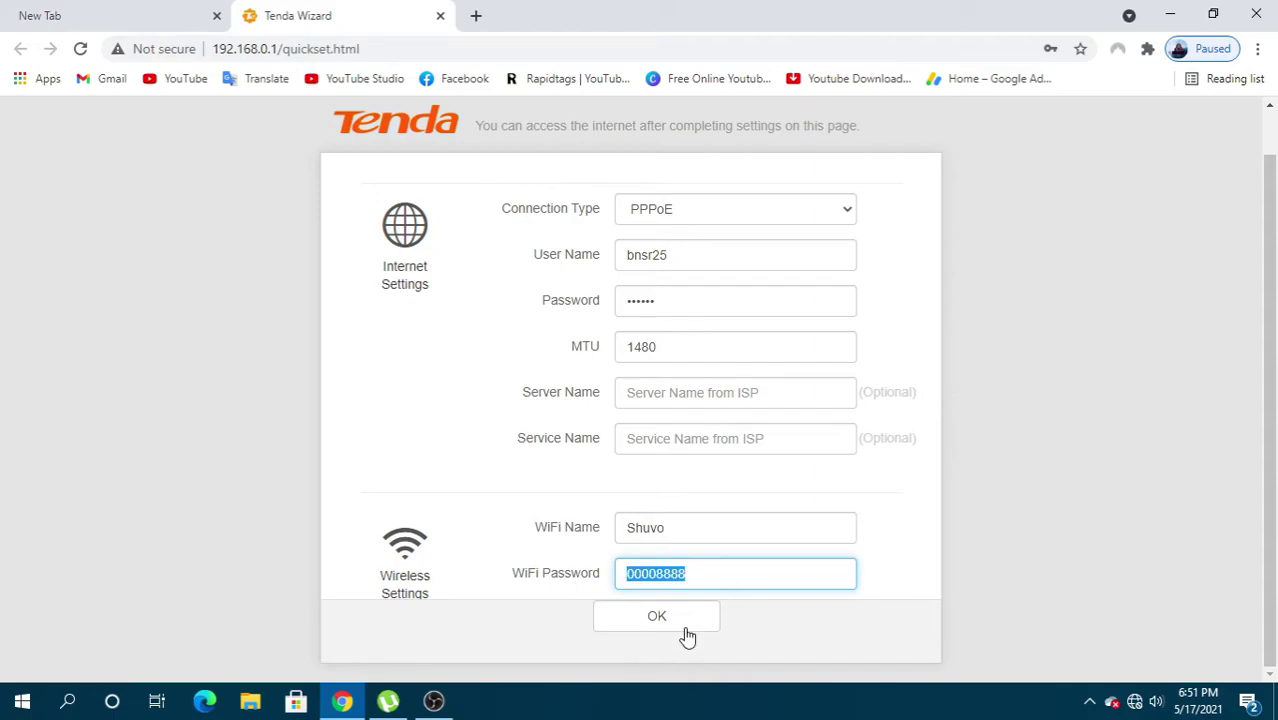
click(686, 628)
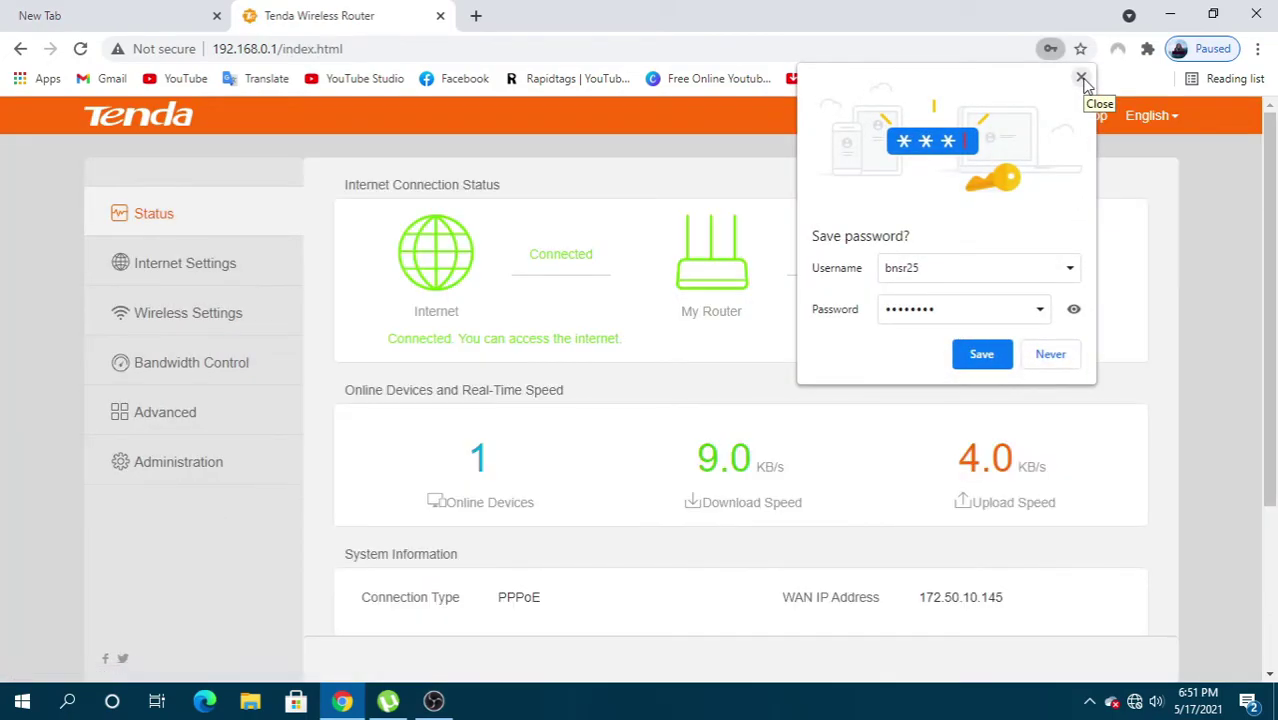
click(1082, 79)
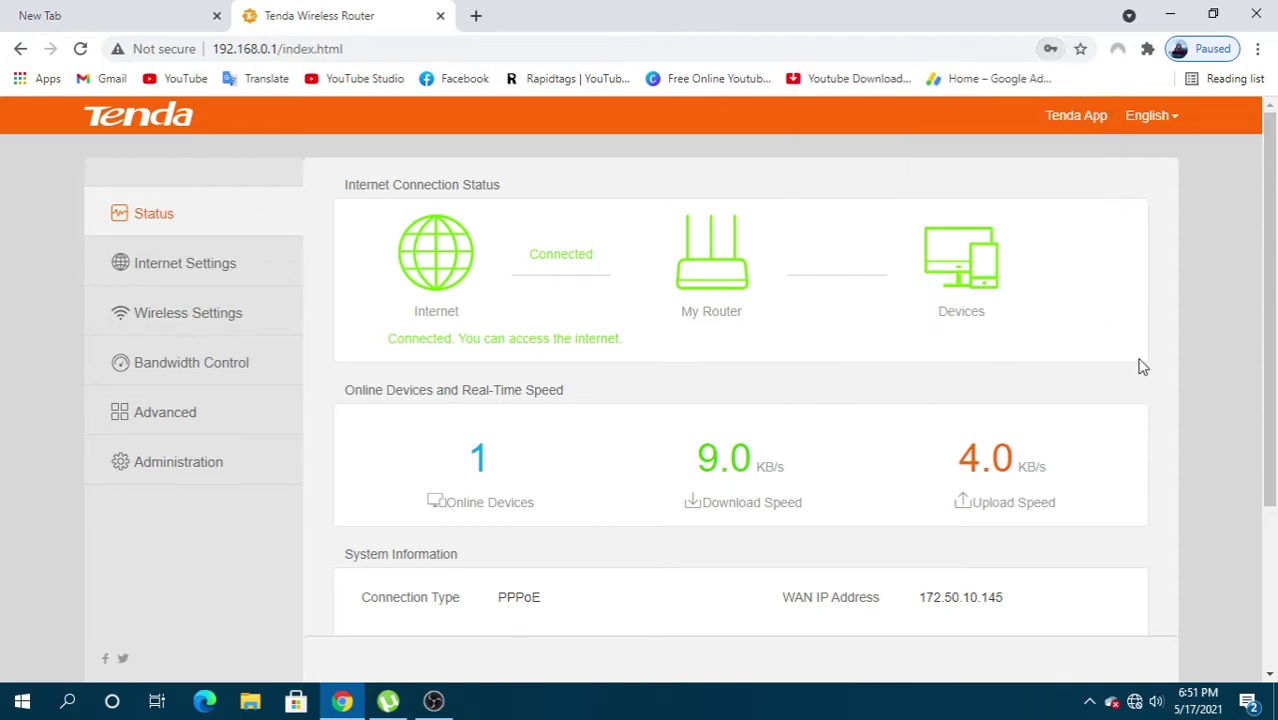
Review the Status page, confirming the PPPoE internet shows Connected
scroll(587, 538, down, 1)
scroll(605, 540, down, 2)
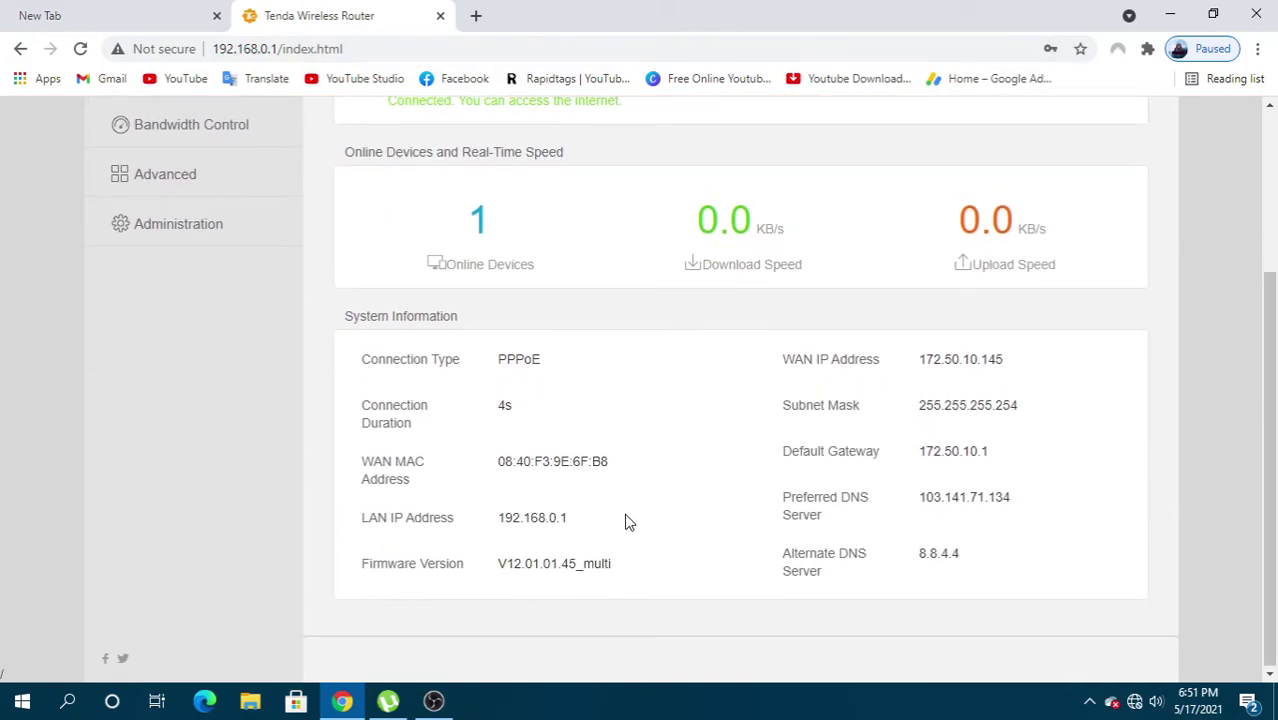
scroll(600, 505, up, 3)
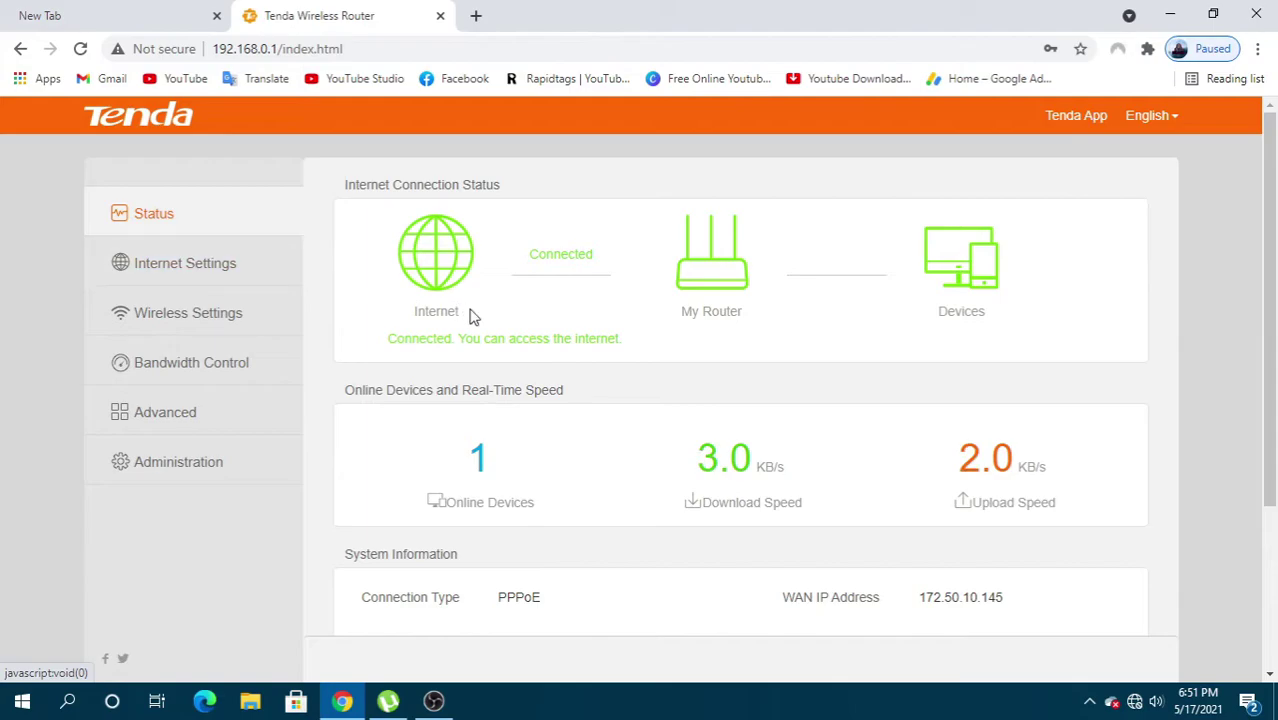
scroll(615, 415, down, 1)
scroll(620, 418, down, 1)
scroll(645, 408, up, 2)
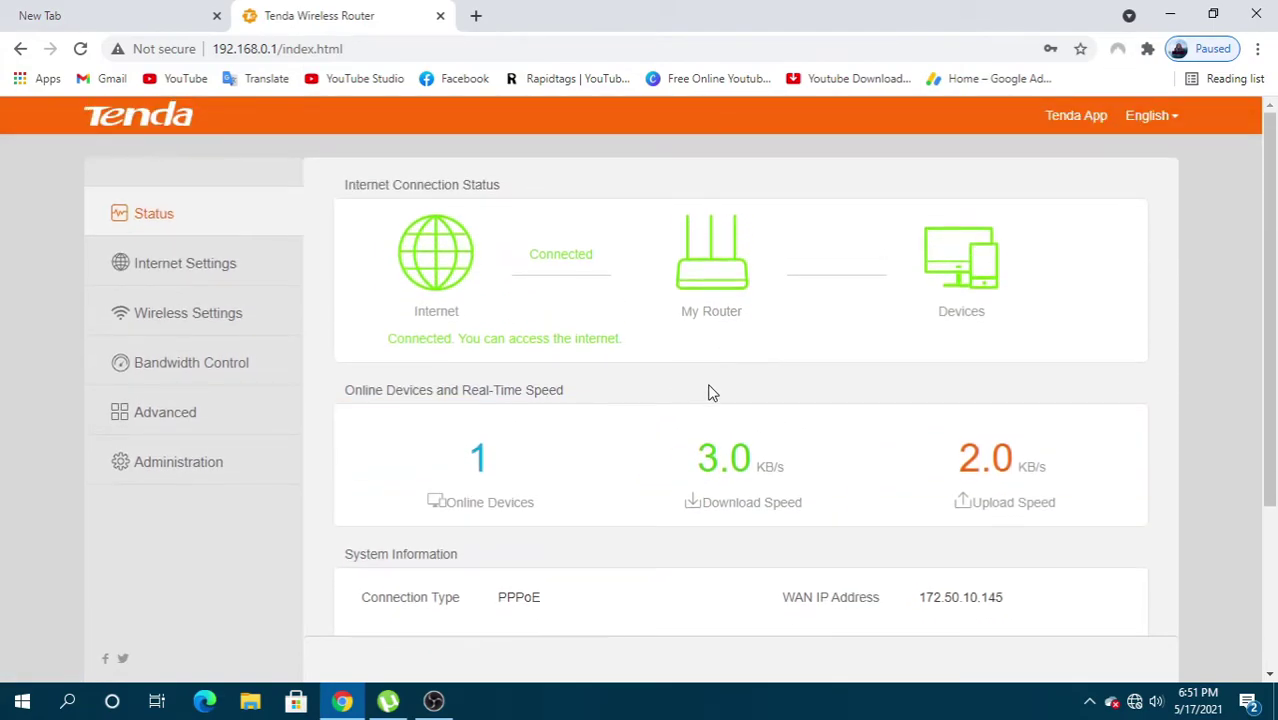
drag(524, 256, 607, 272)
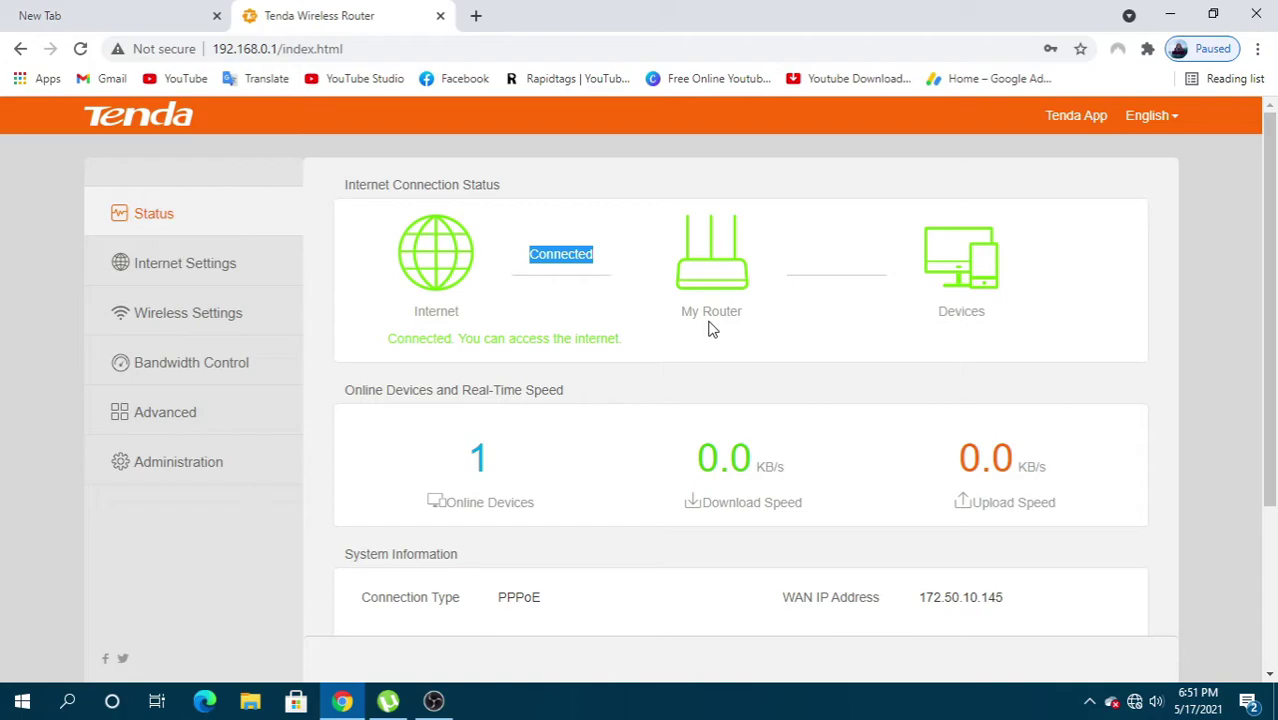
scroll(850, 416, down, 1)
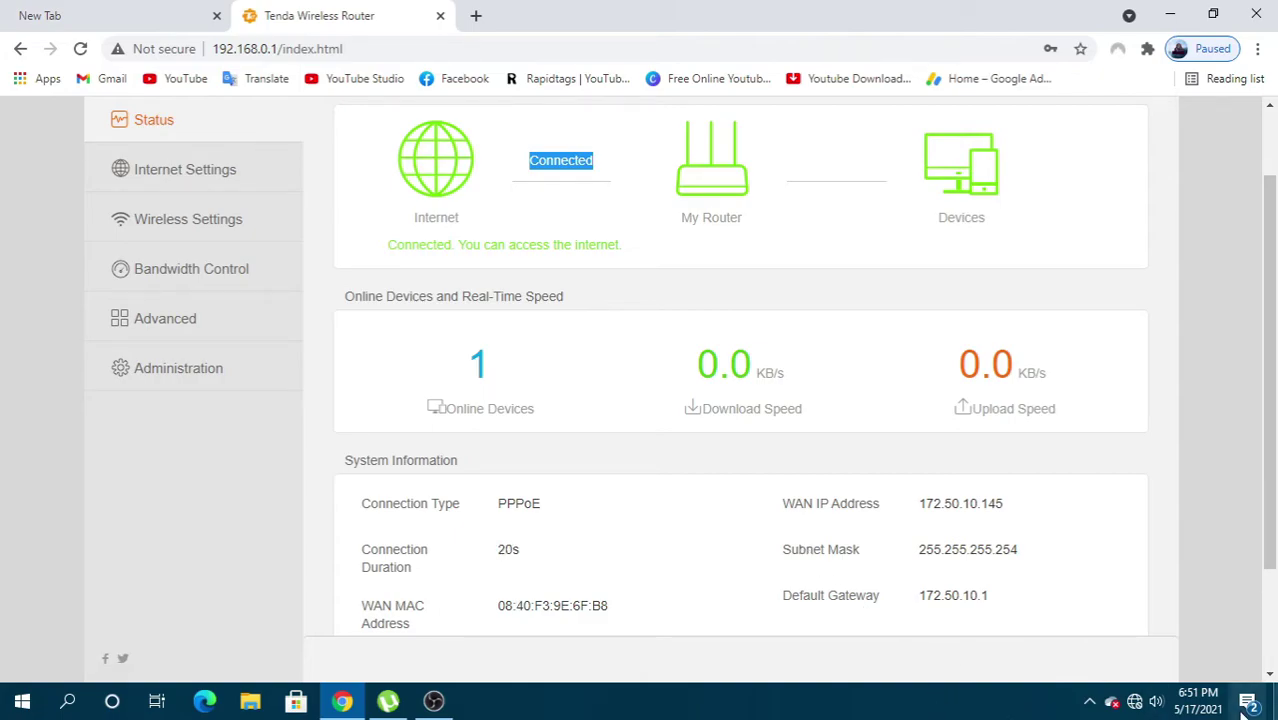
Check the computer's network connection status in the taskbar, then open a new browser tab
click(1136, 702)
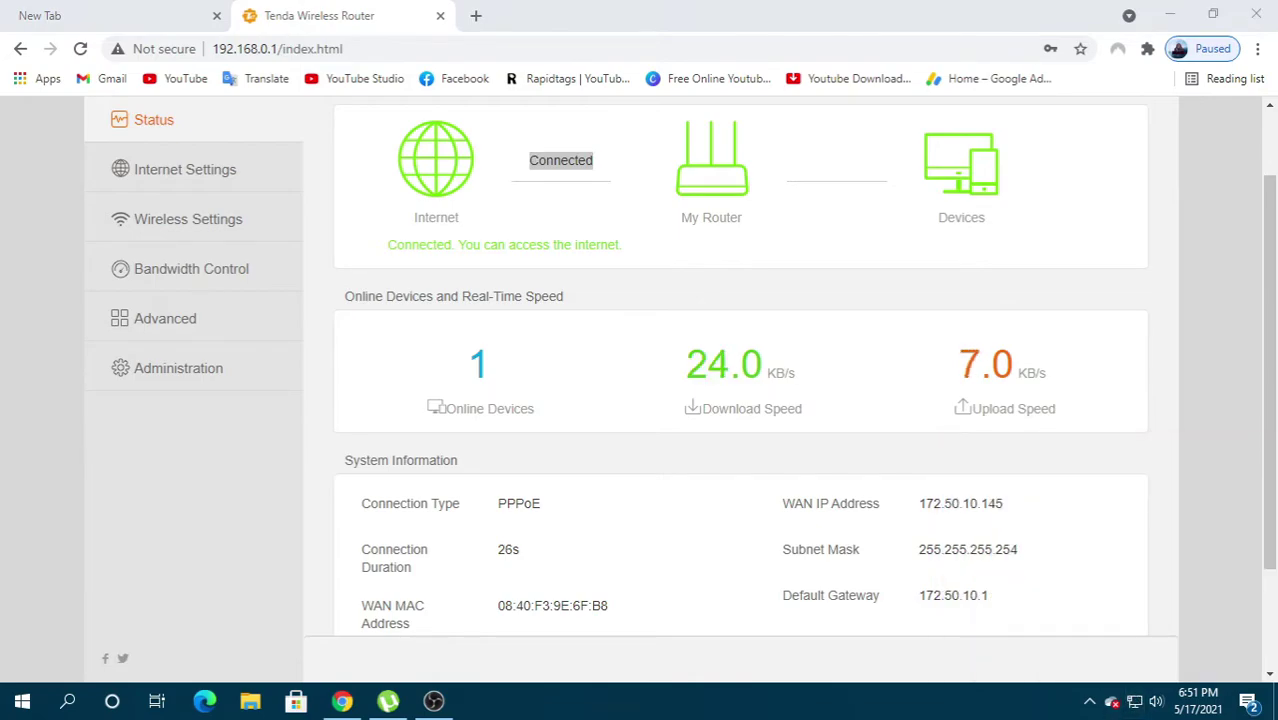
click(1136, 702)
click(1136, 704)
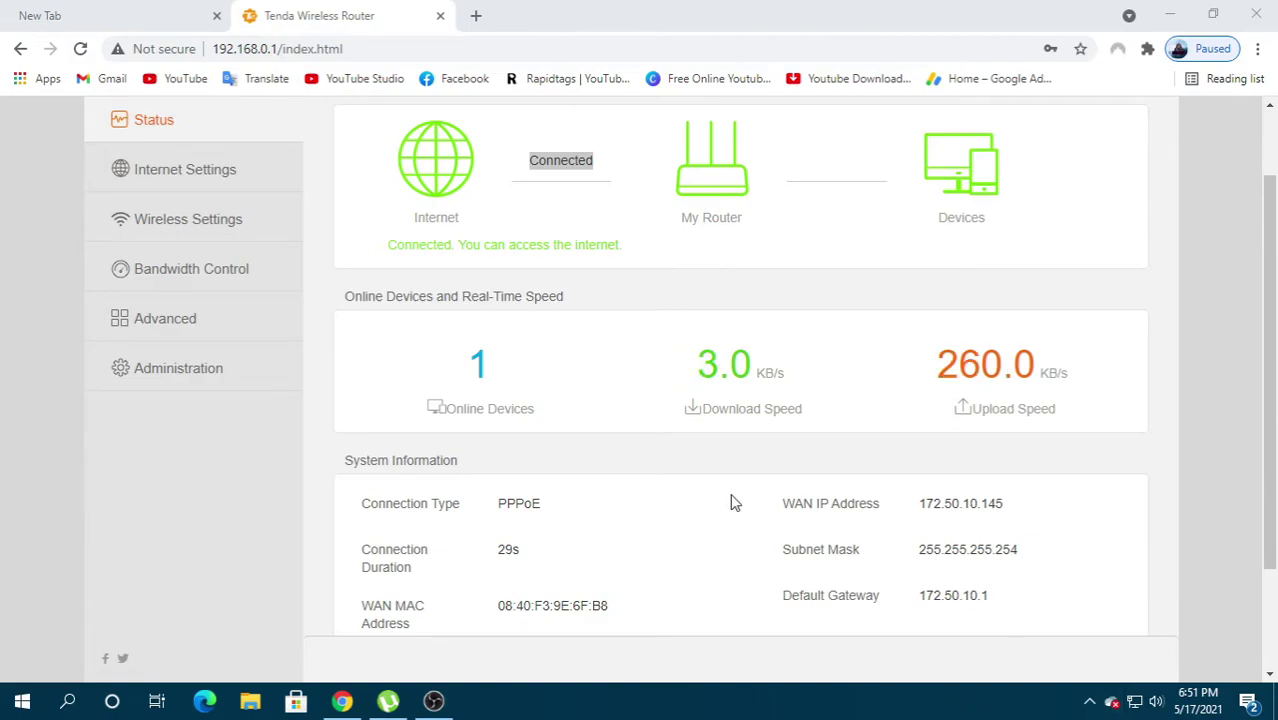
click(476, 17)
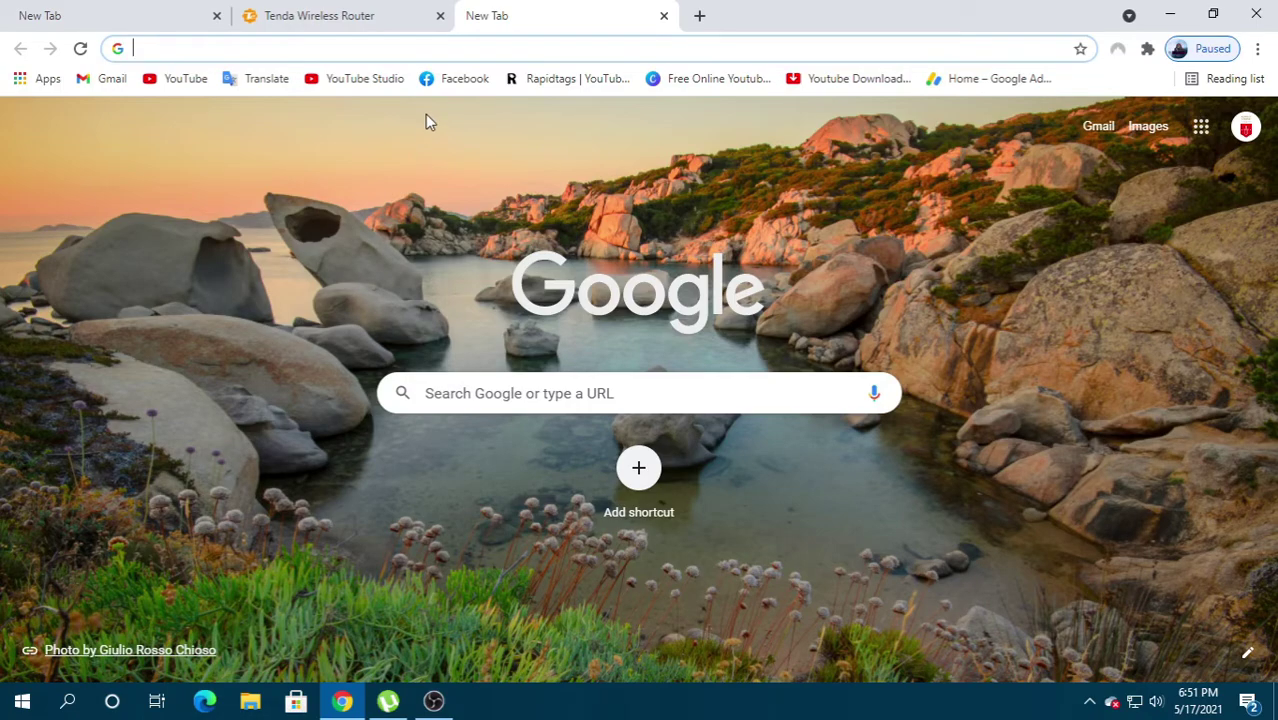
Load Facebook from the bookmarks to test the connection, then close that tab
click(437, 86)
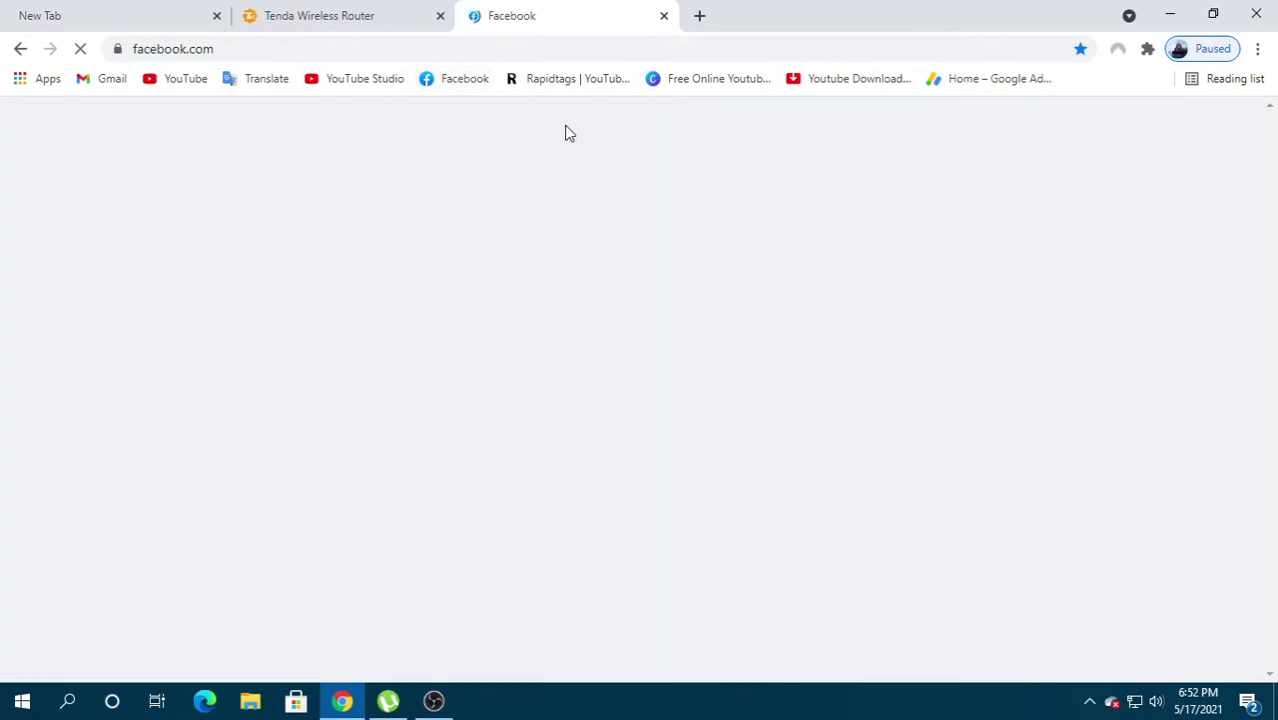
scroll(640, 160, down, 8)
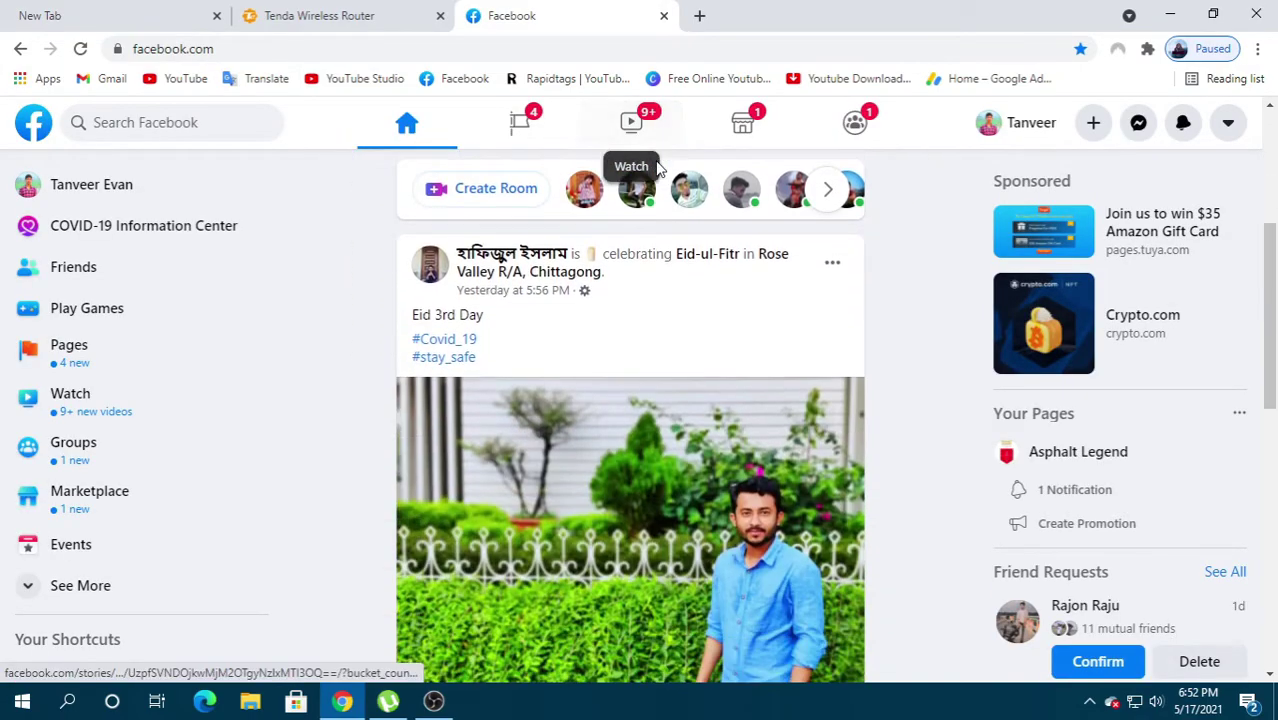
click(664, 16)
Open YouTube in a new tab and scroll through its home feed
click(476, 15)
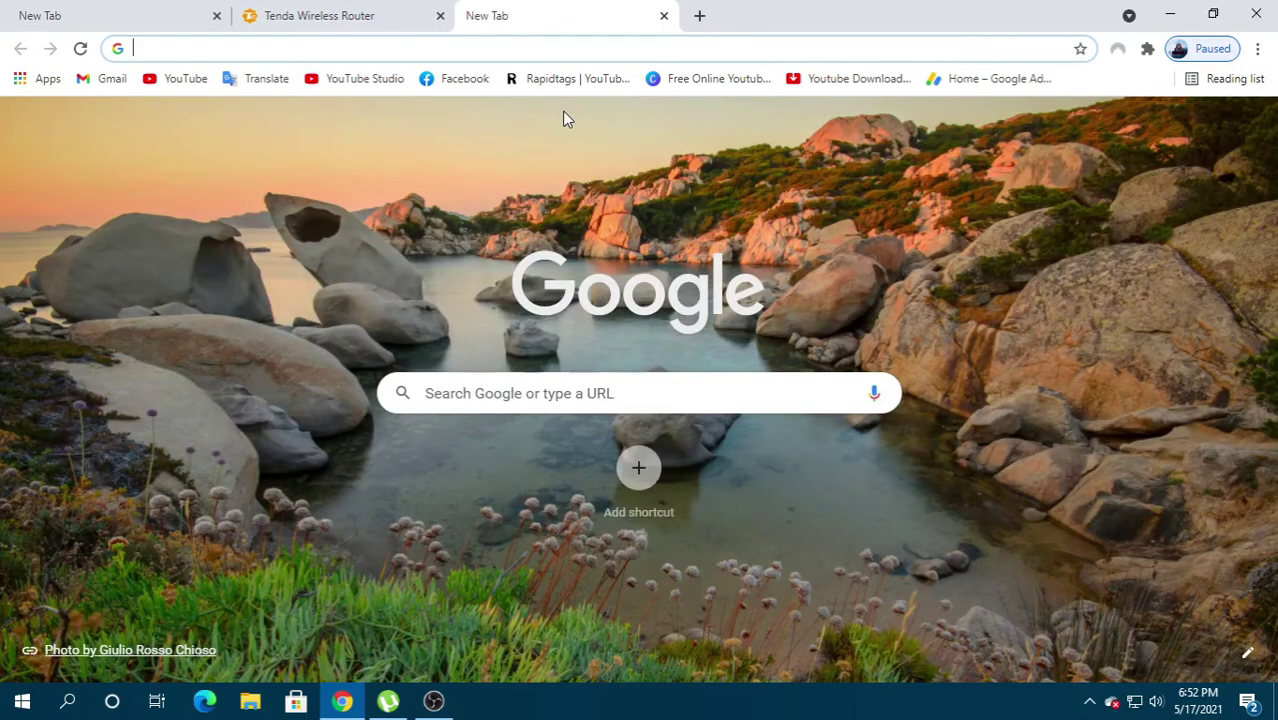
click(178, 79)
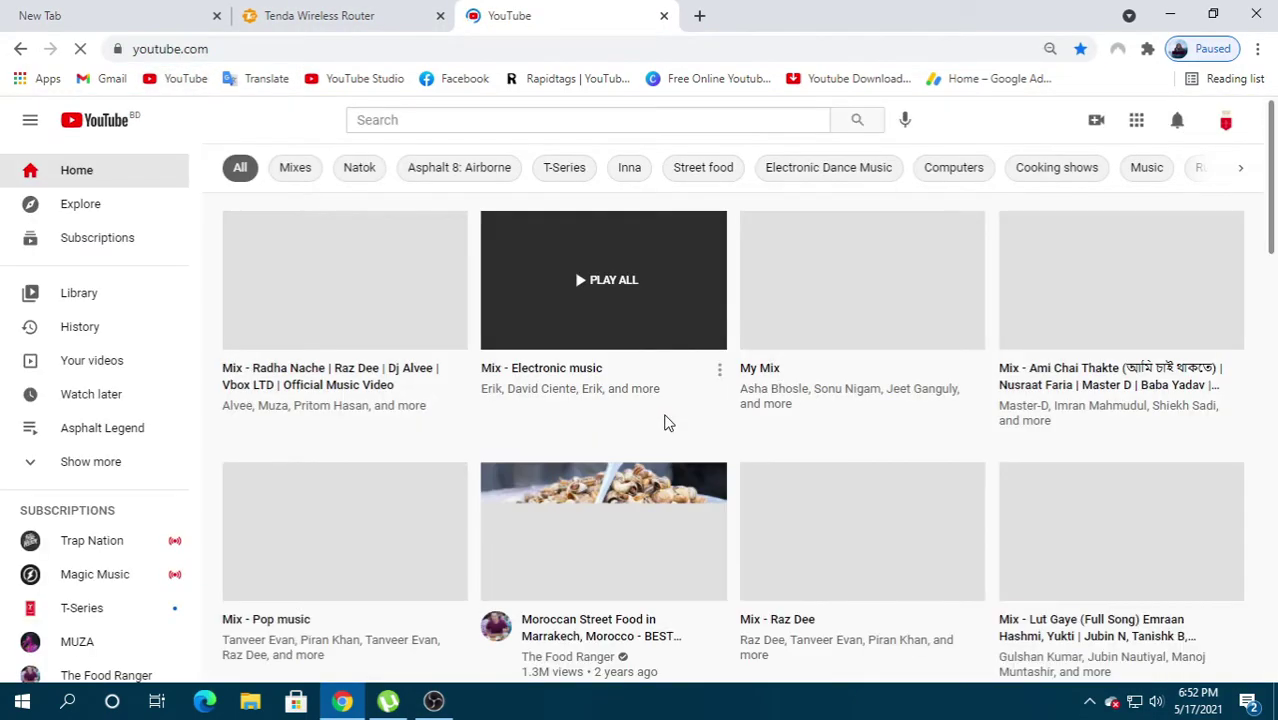
scroll(665, 422, down, 1)
scroll(665, 422, down, 10)
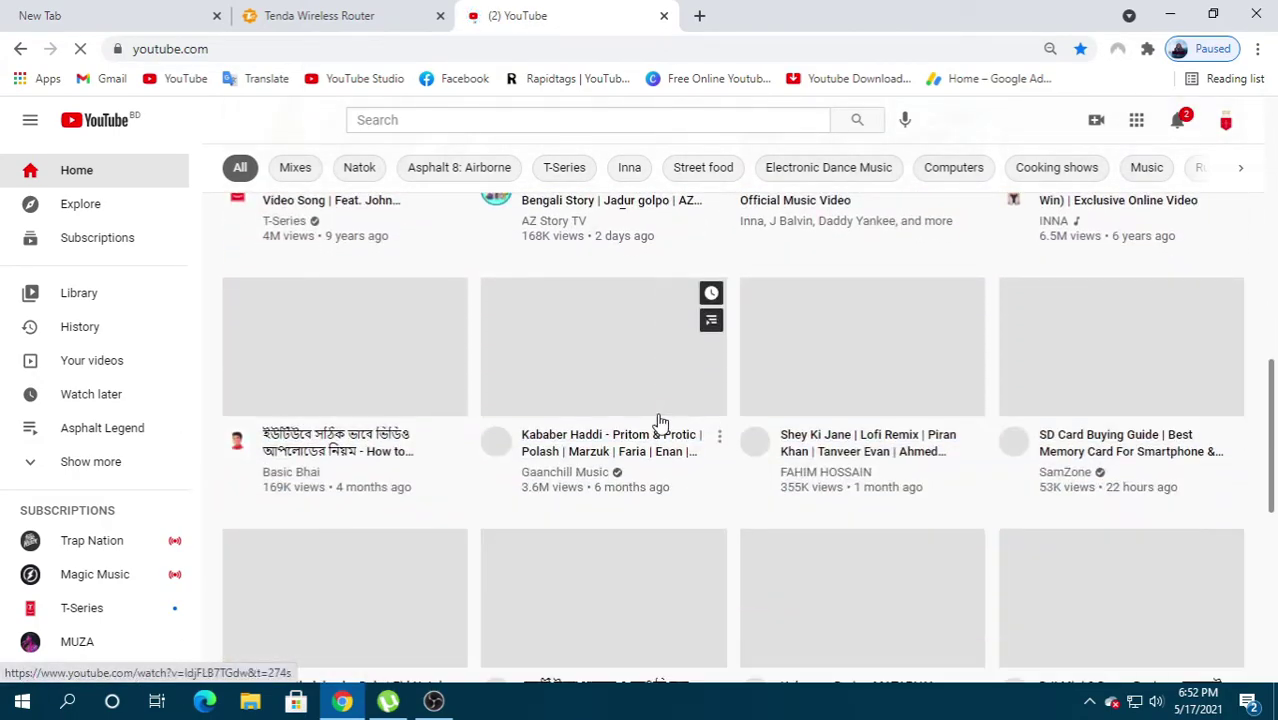
scroll(630, 450, up, 8)
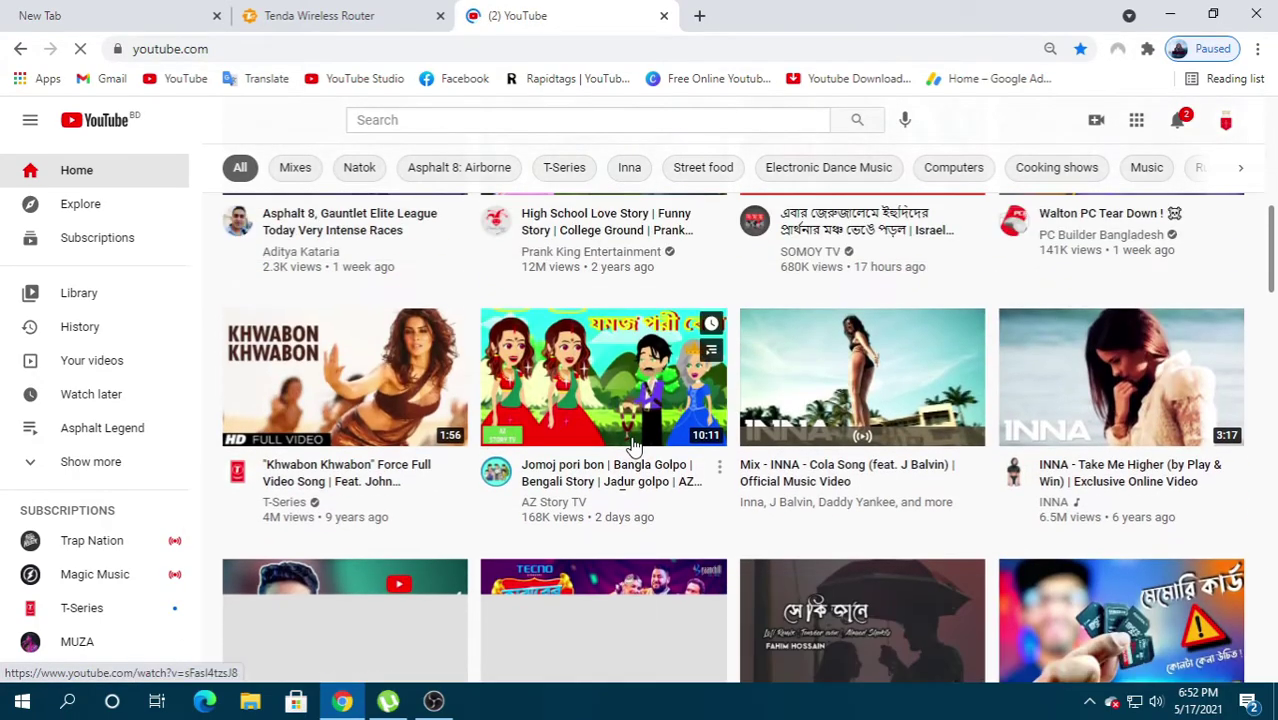
scroll(620, 456, up, 4)
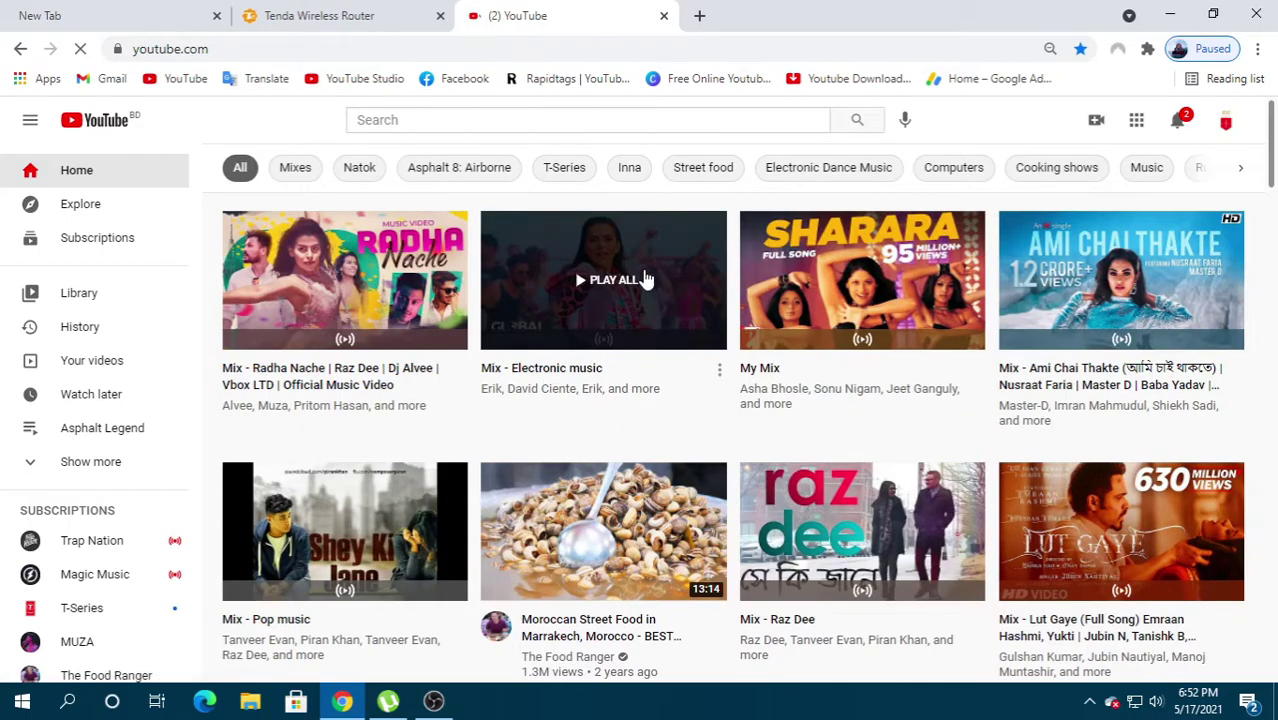
Close YouTube and open the Bandwidth Control list showing the two online devices
click(663, 16)
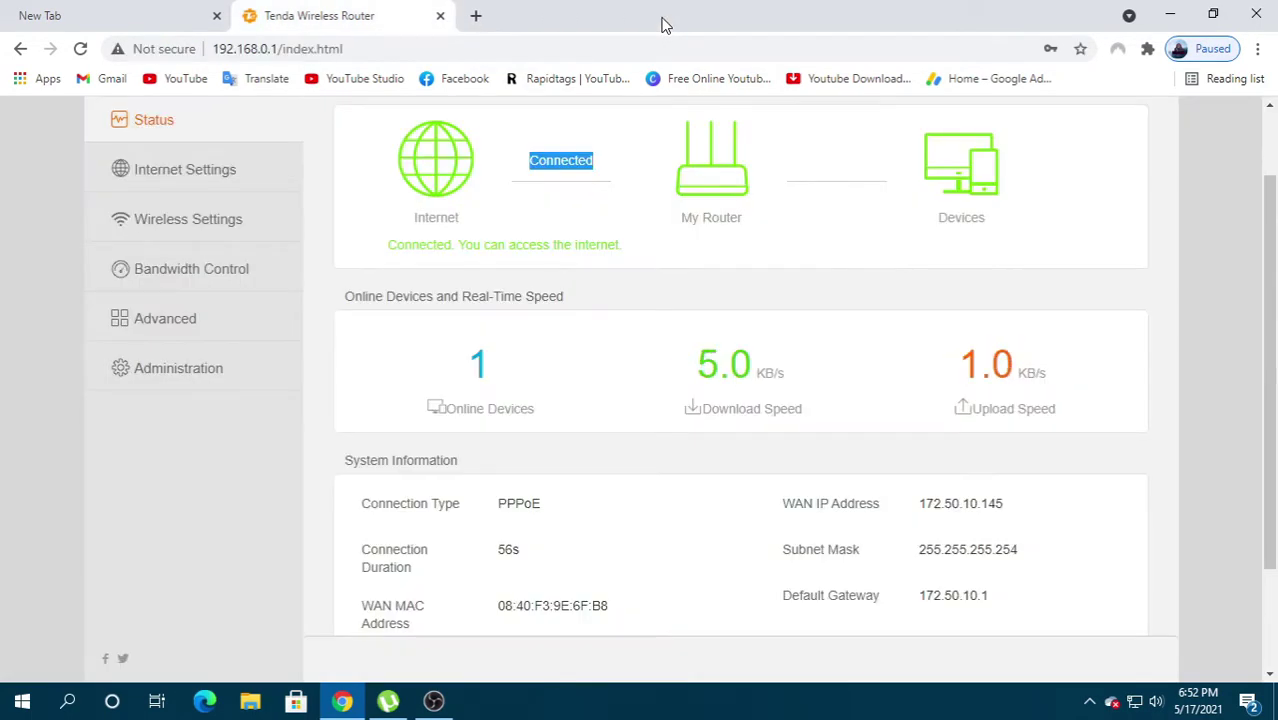
click(726, 360)
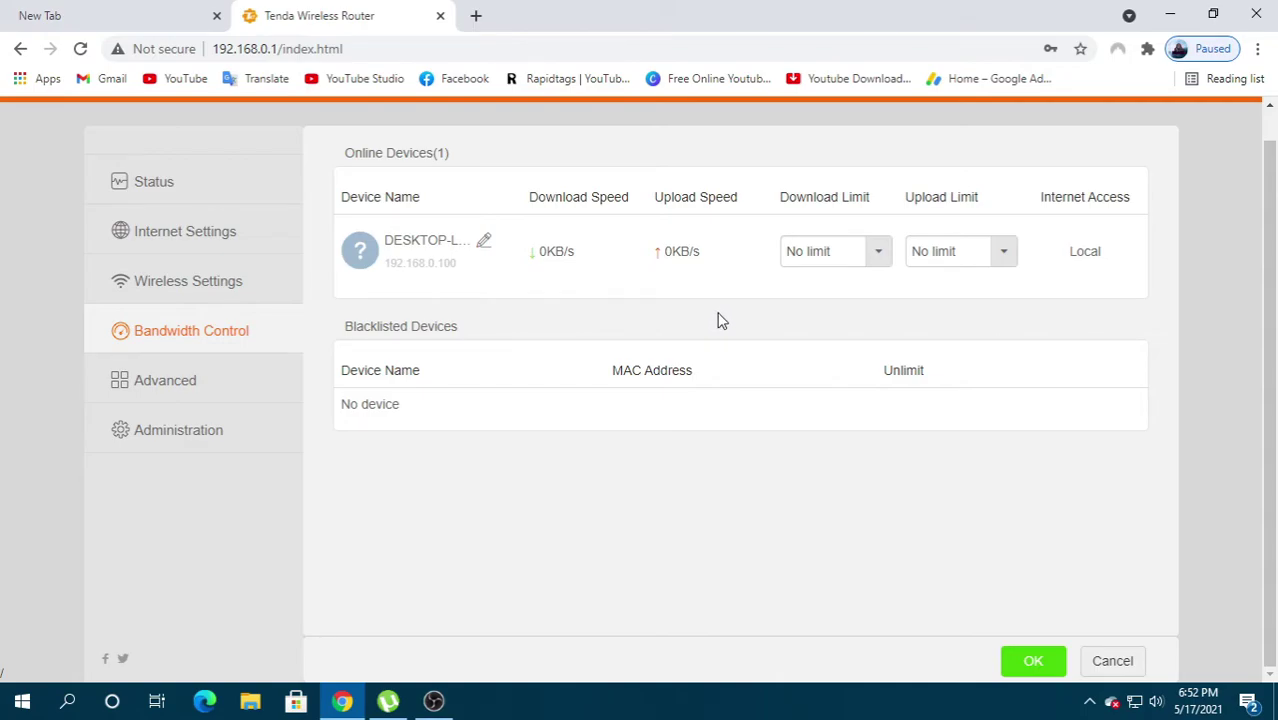
scroll(720, 320, up, 1)
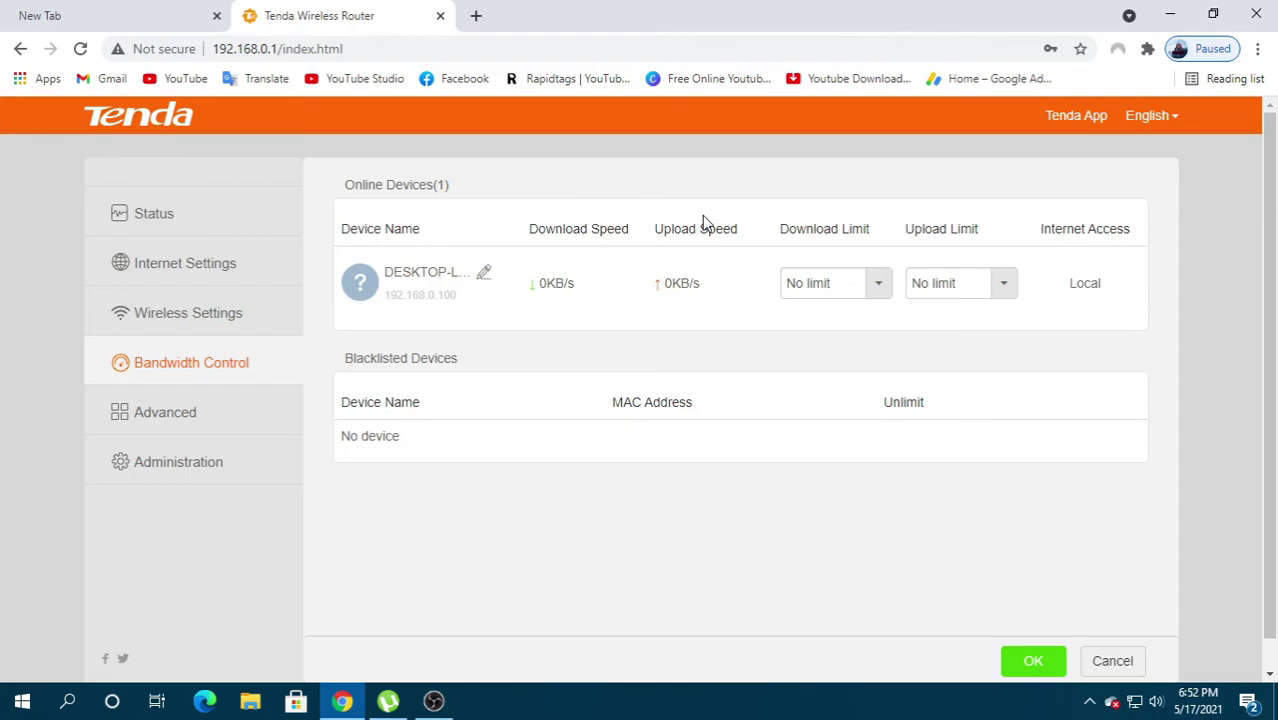
scroll(702, 215, down, 1)
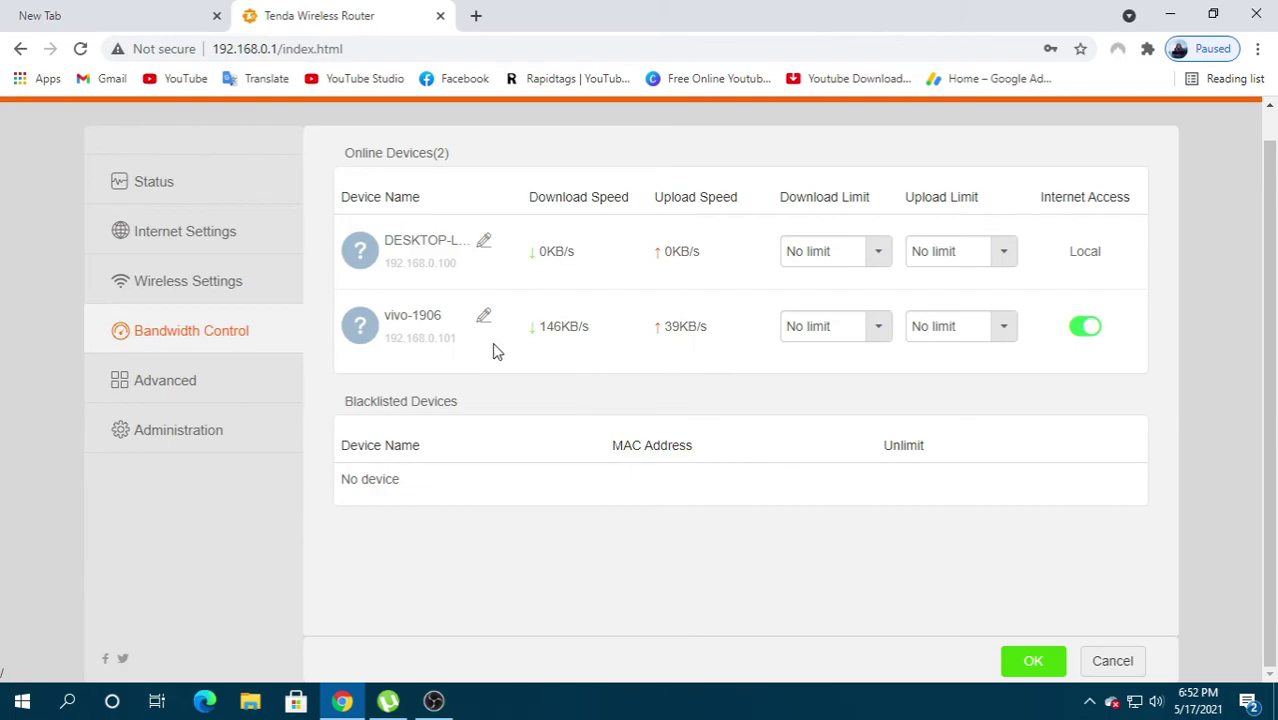
Rename the vivo-1906 device to a custom name and save it
drag(488, 346, 833, 358)
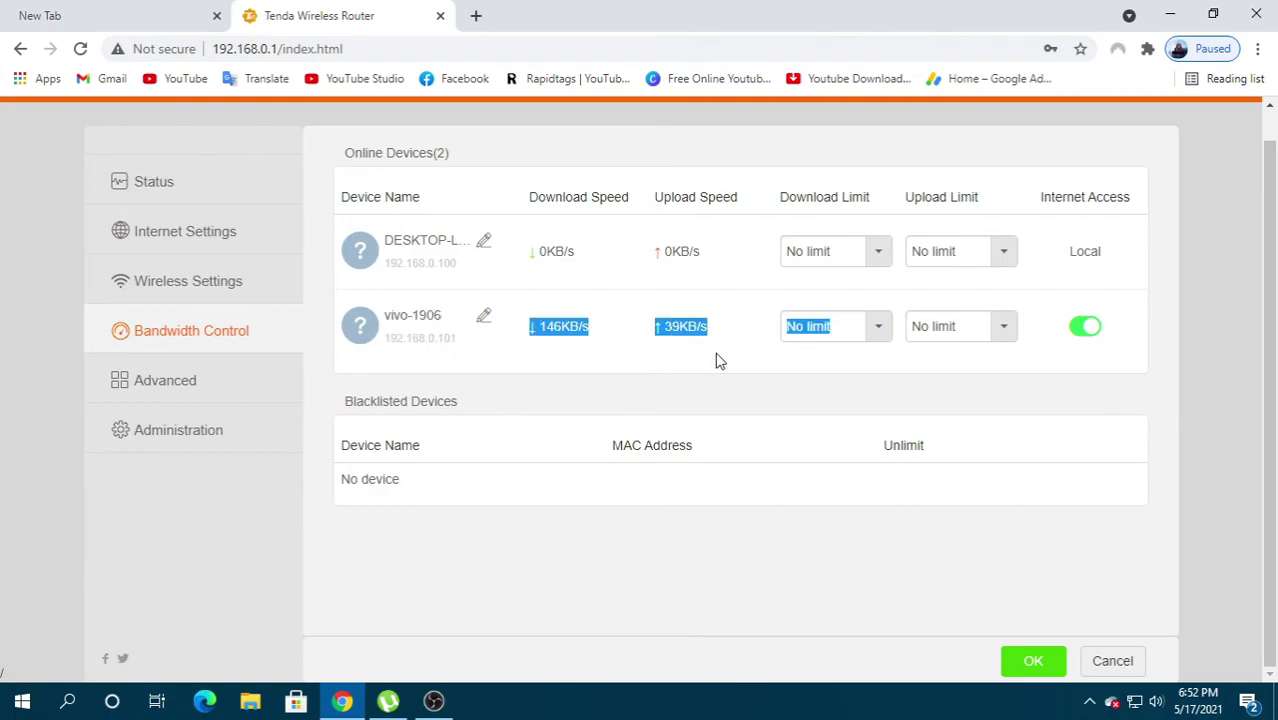
click(483, 317)
drag(481, 327, 375, 325)
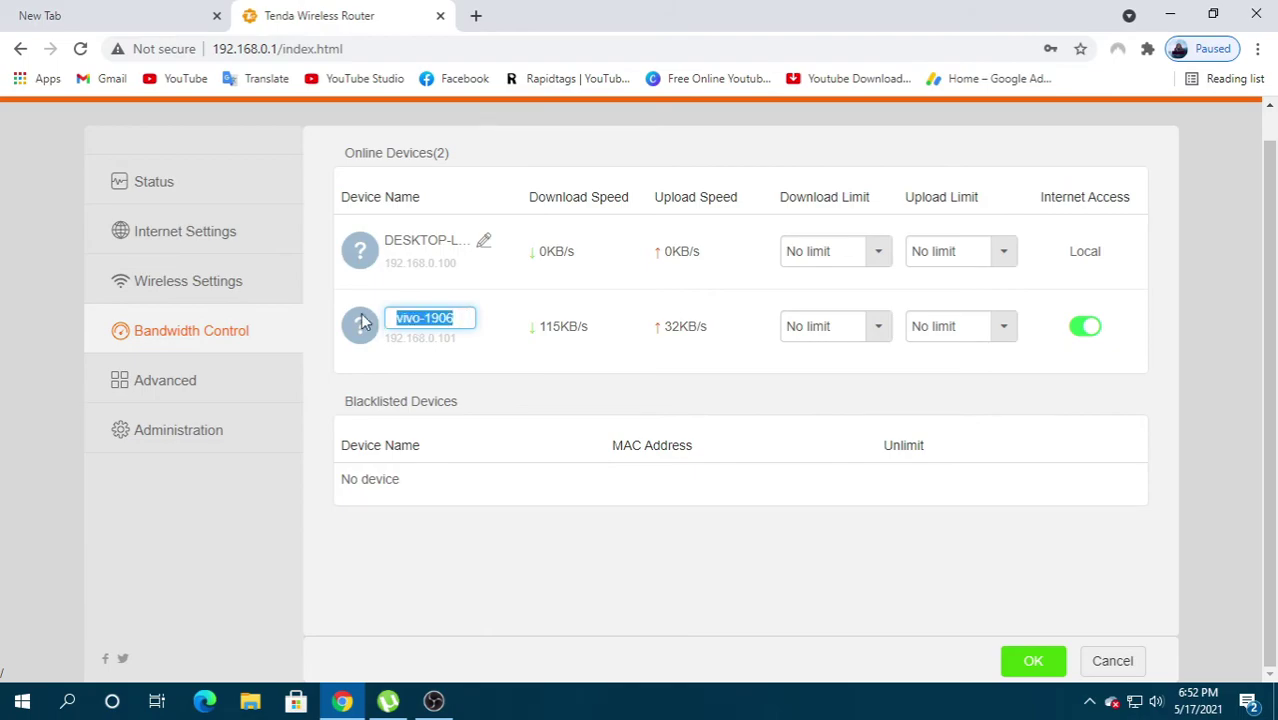
text(S)
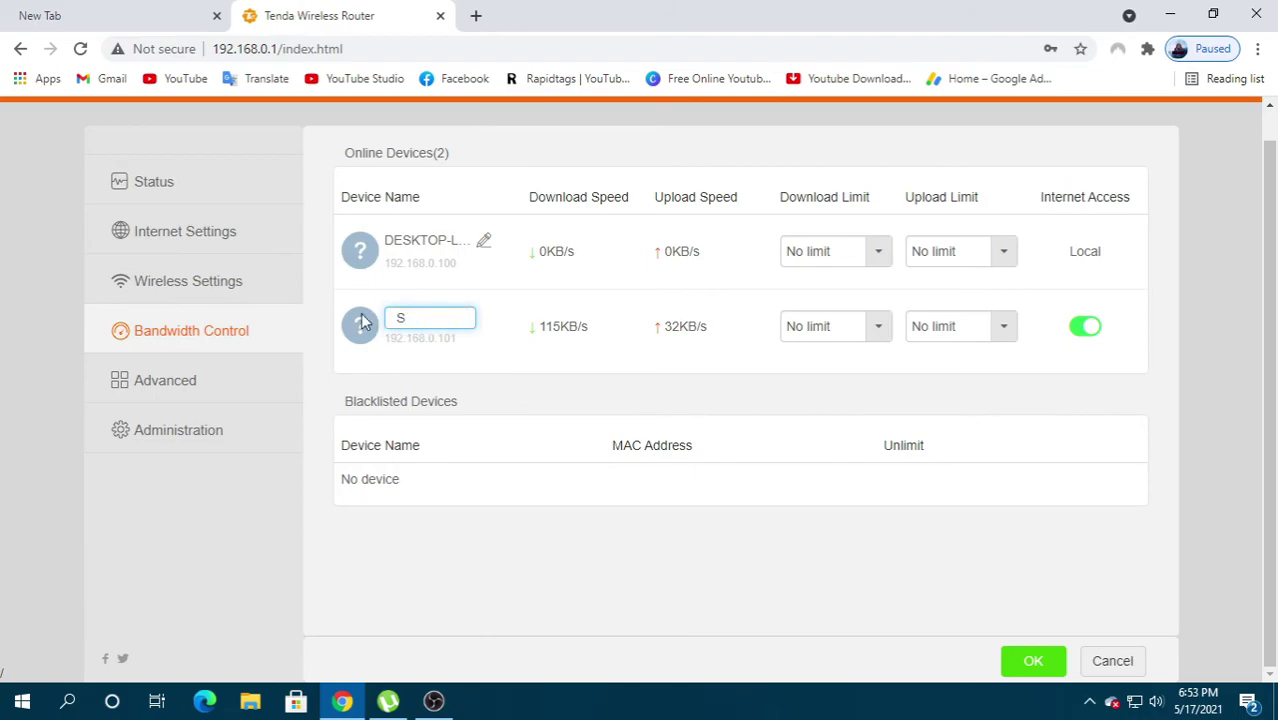
text(huvo)
click(1040, 662)
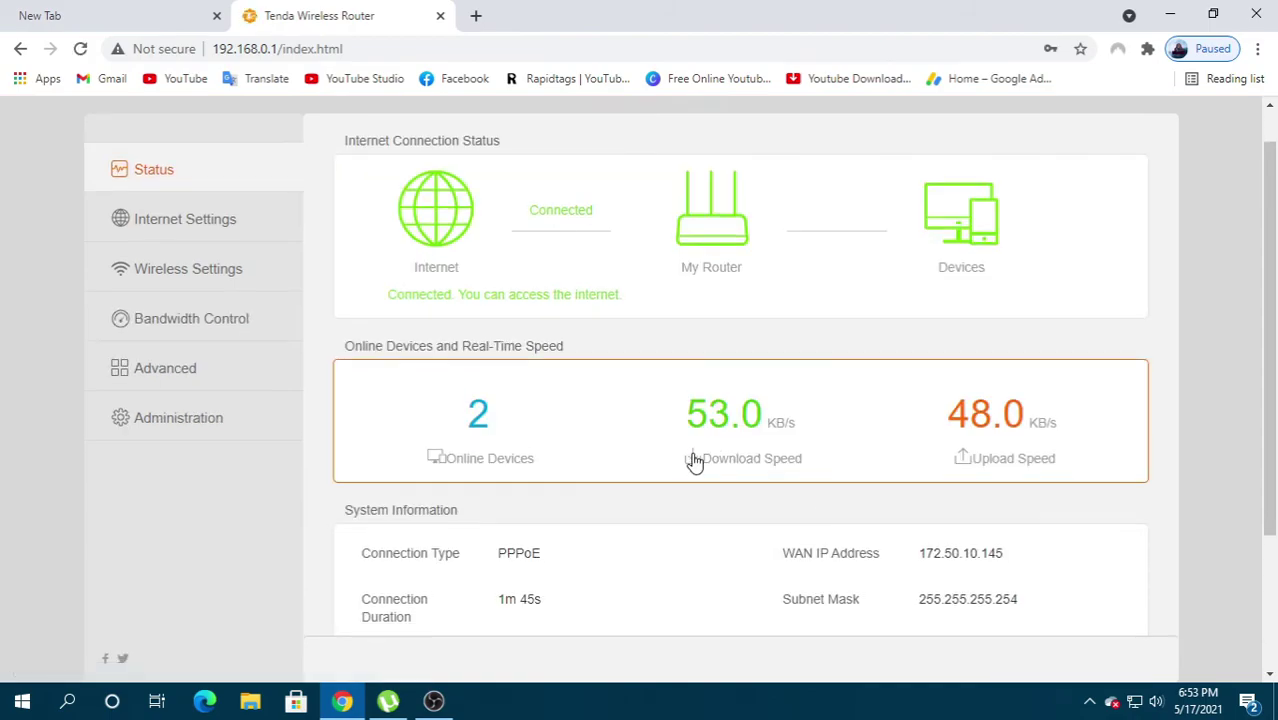
scroll(667, 467, down, 1)
scroll(667, 467, up, 2)
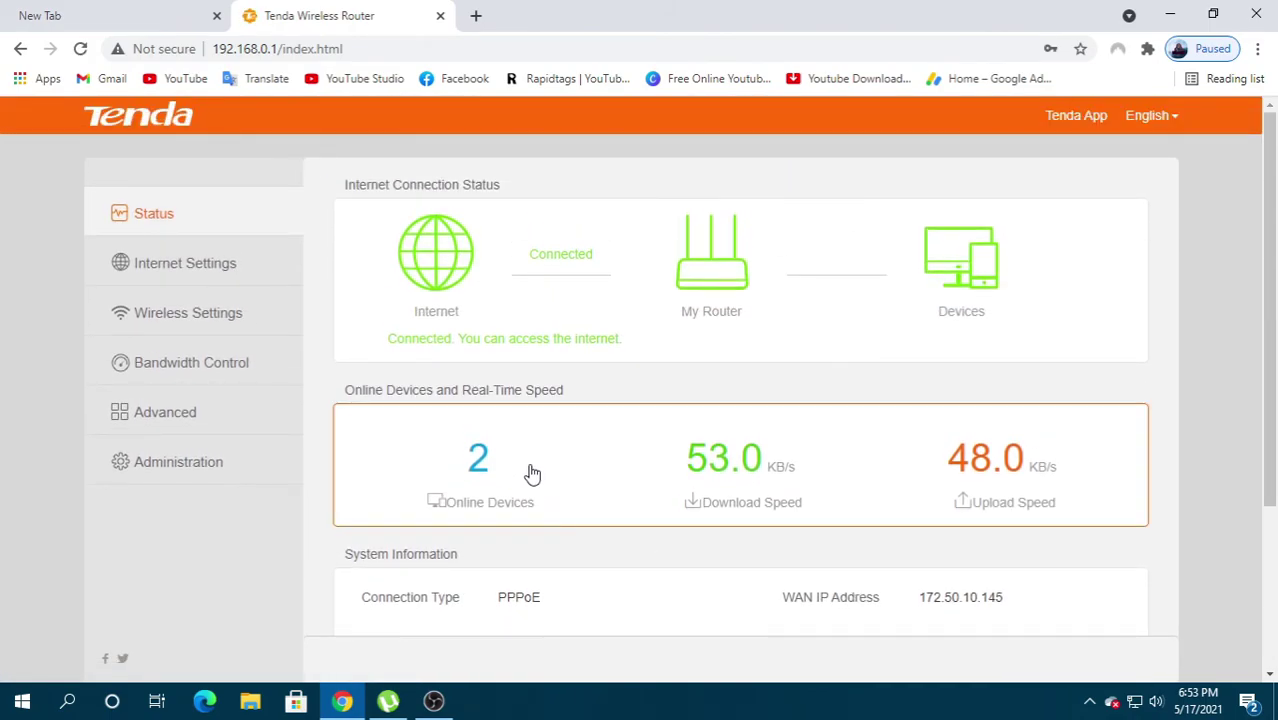
scroll(362, 390, down, 1)
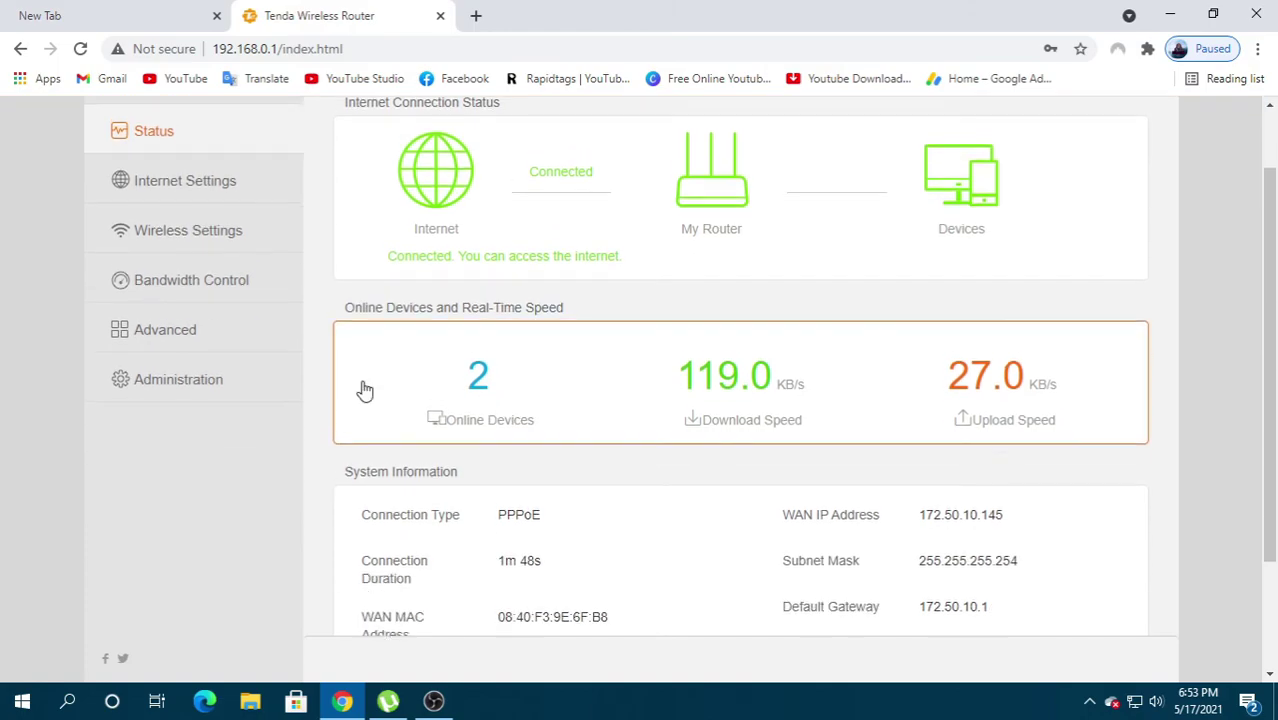
scroll(366, 390, up, 1)
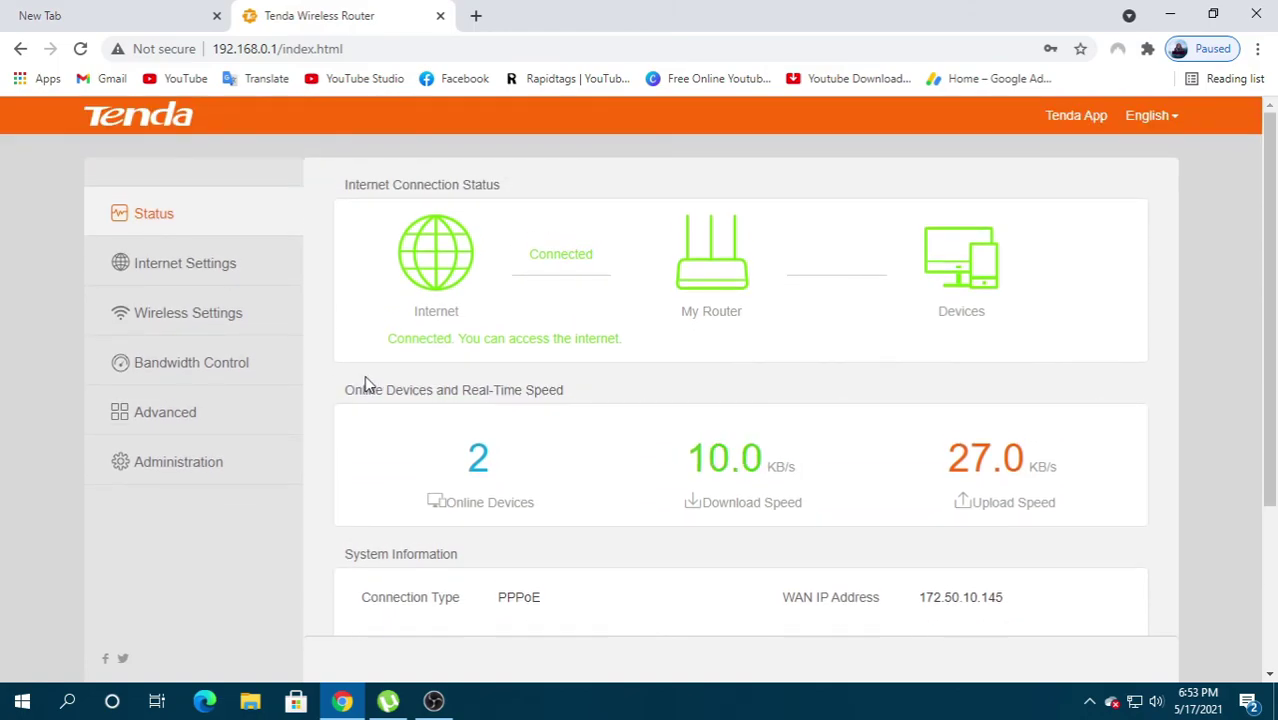
scroll(365, 381, down, 3)
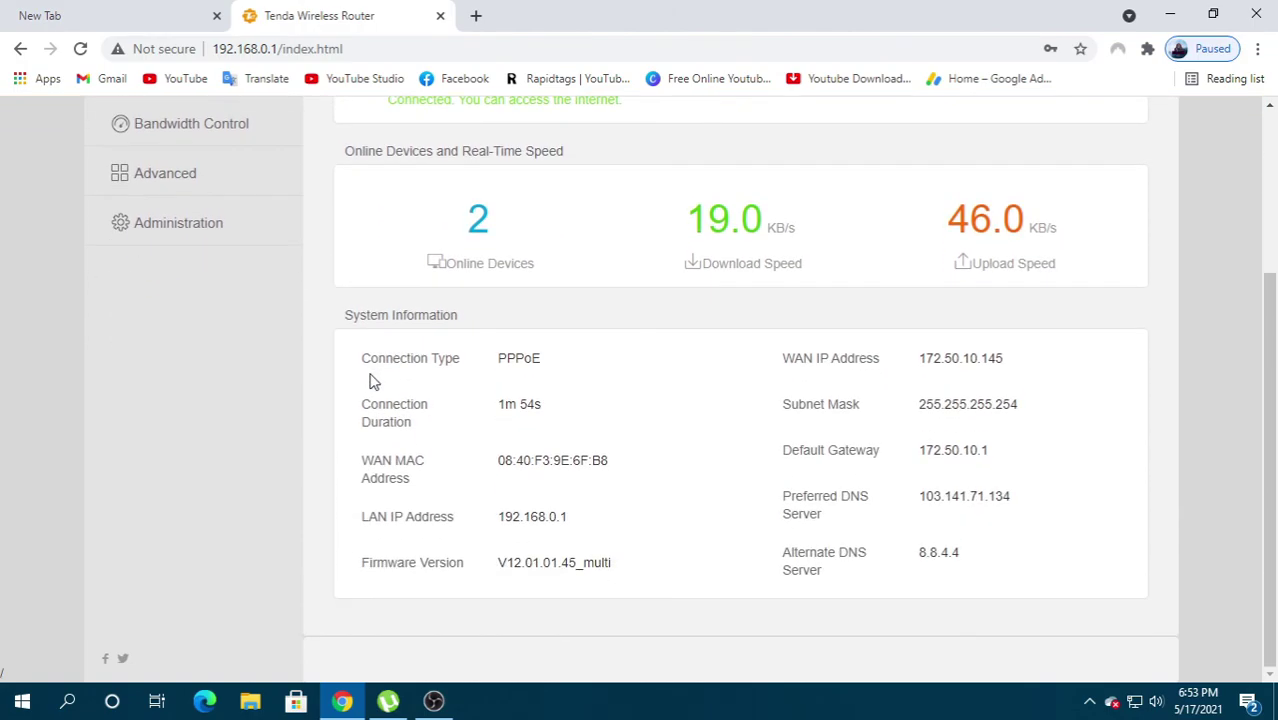
scroll(370, 378, up, 3)
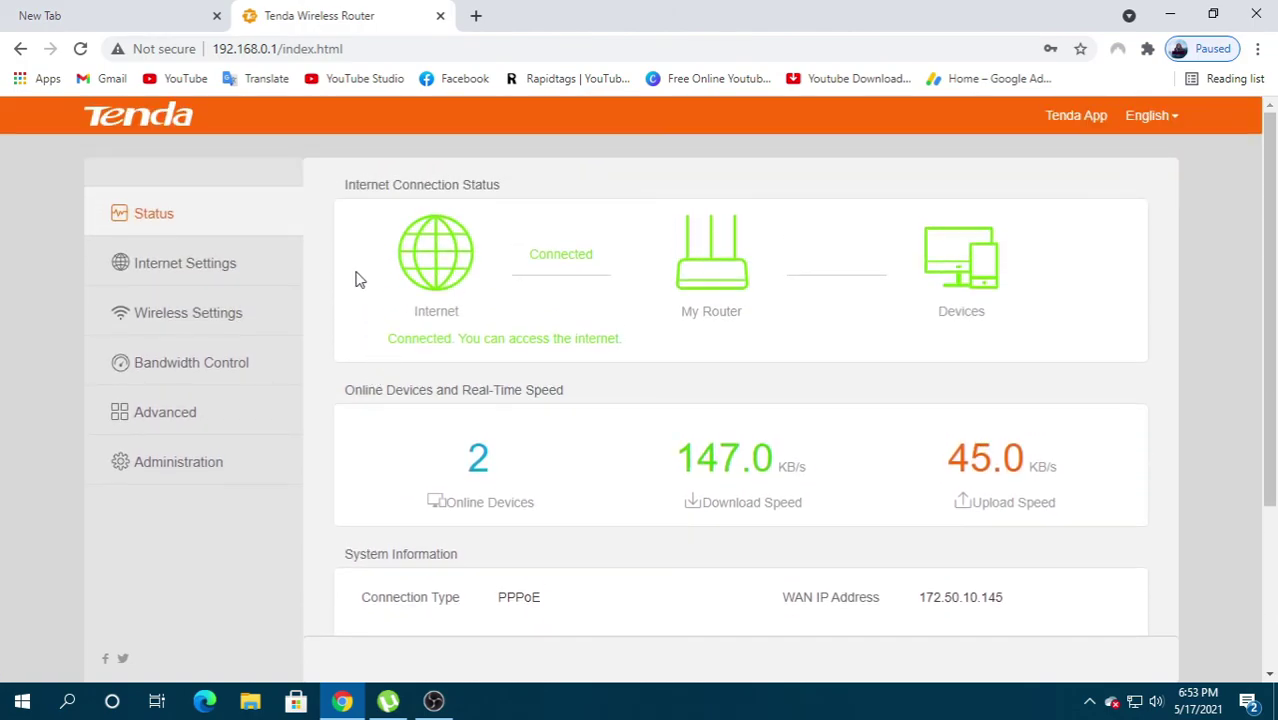